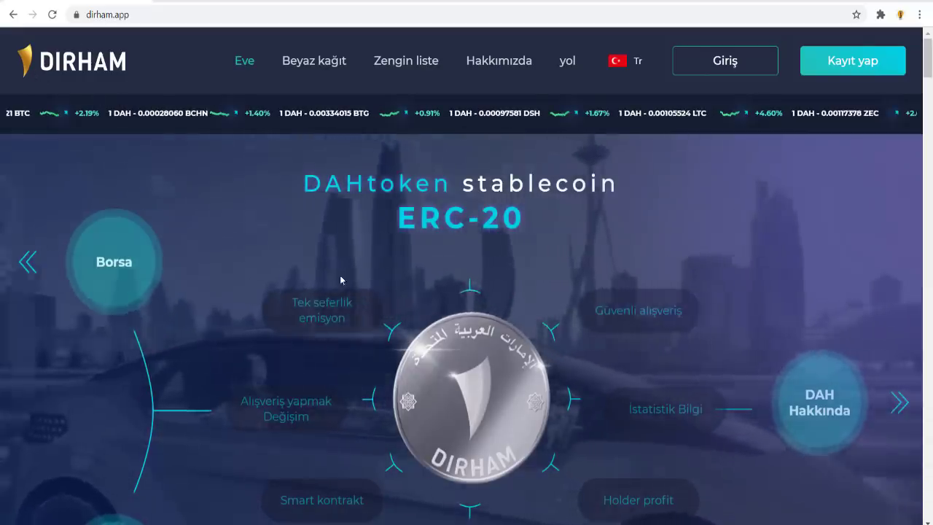
Step: Read through the Dirham home page, from the DAHtoken overview through the risk section to the team and app downloads
scroll(339, 277, "down", 9)
scroll(494, 239, "down", 10)
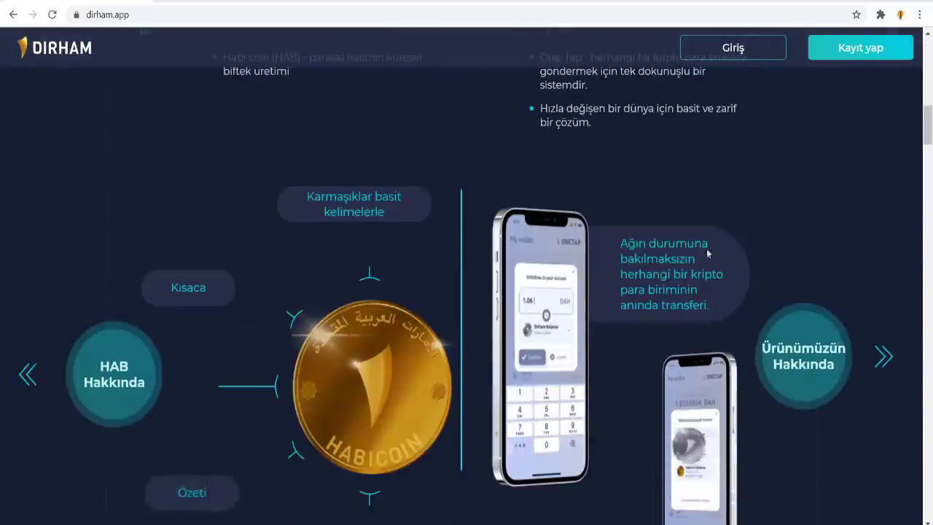
scroll(442, 263, "down", 6)
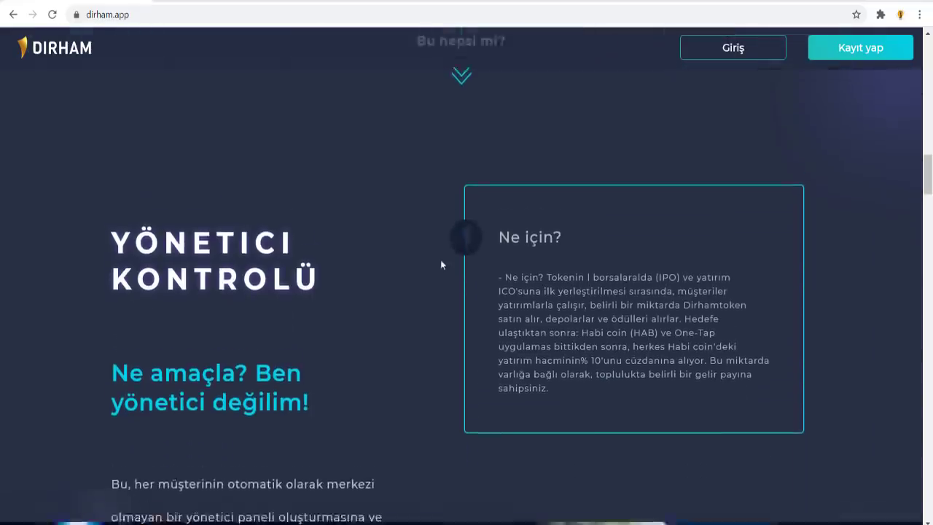
scroll(292, 245, "down", 3)
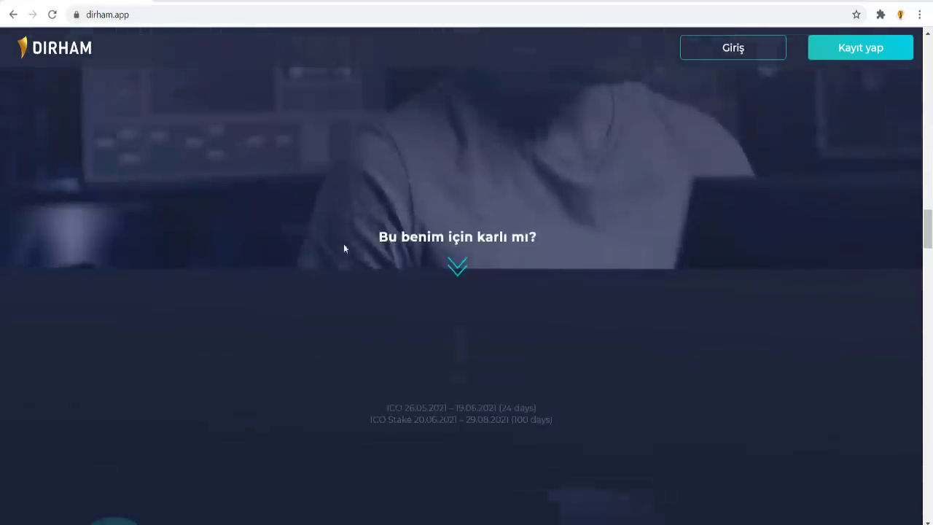
scroll(350, 208, "down", 3)
scroll(239, 228, "down", 3)
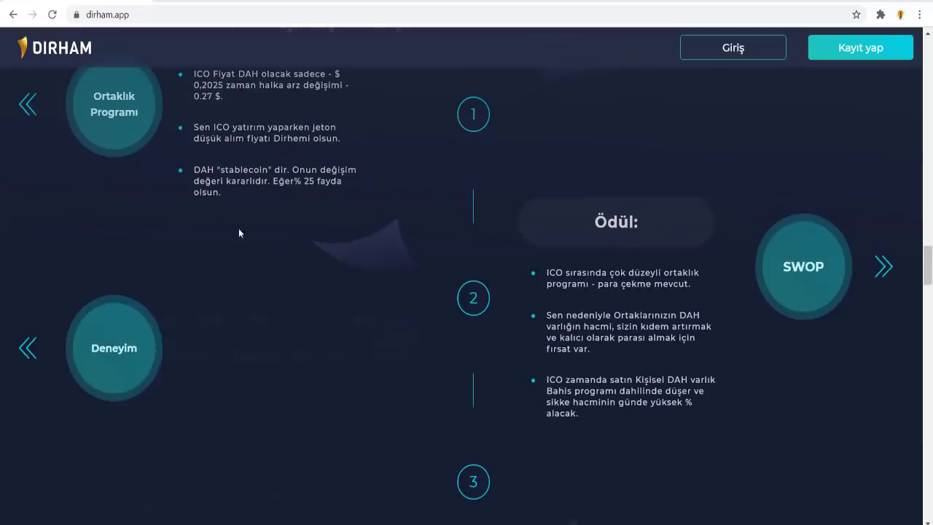
scroll(437, 197, "down", 3)
scroll(306, 175, "down", 3)
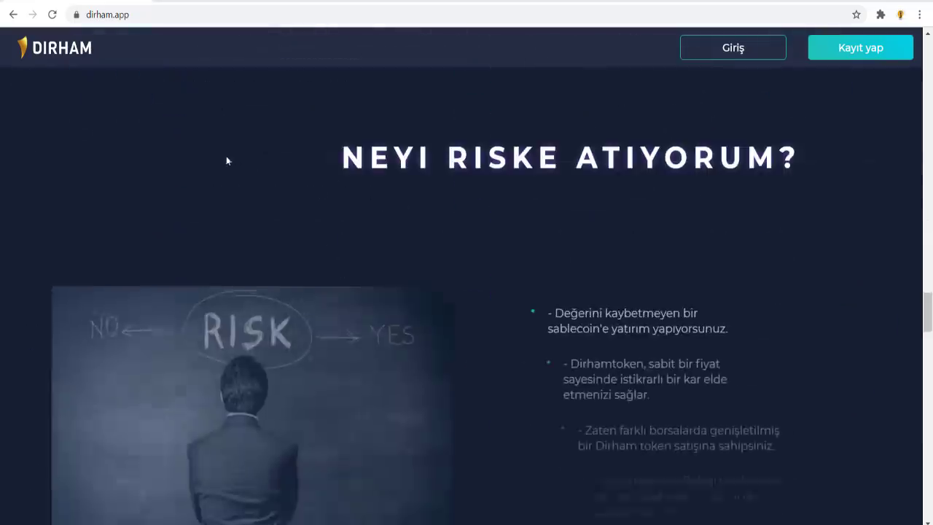
scroll(619, 292, "down", 3)
left_click_drag(931, 342, 931, 395)
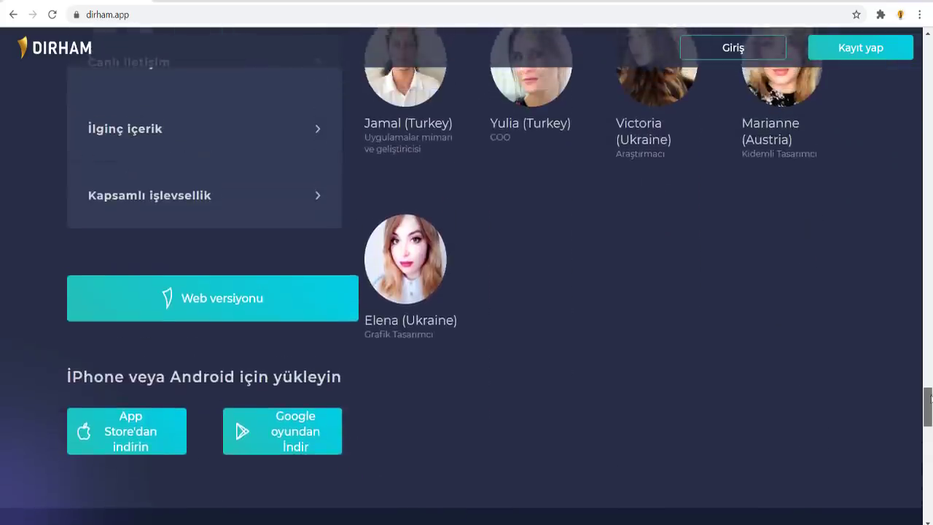
key("Home")
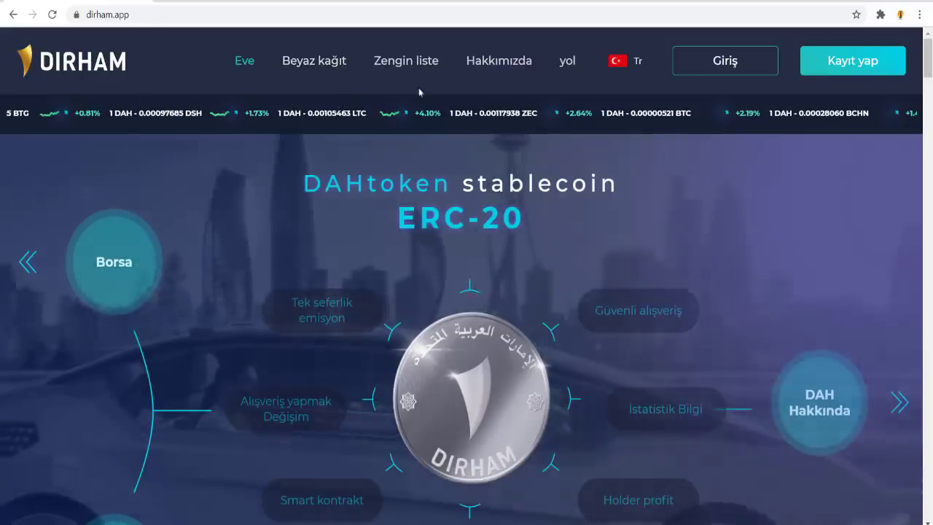
Step: Open the sign-in page and sign in to the account with the prefilled e-mail and password
left_click(750, 64)
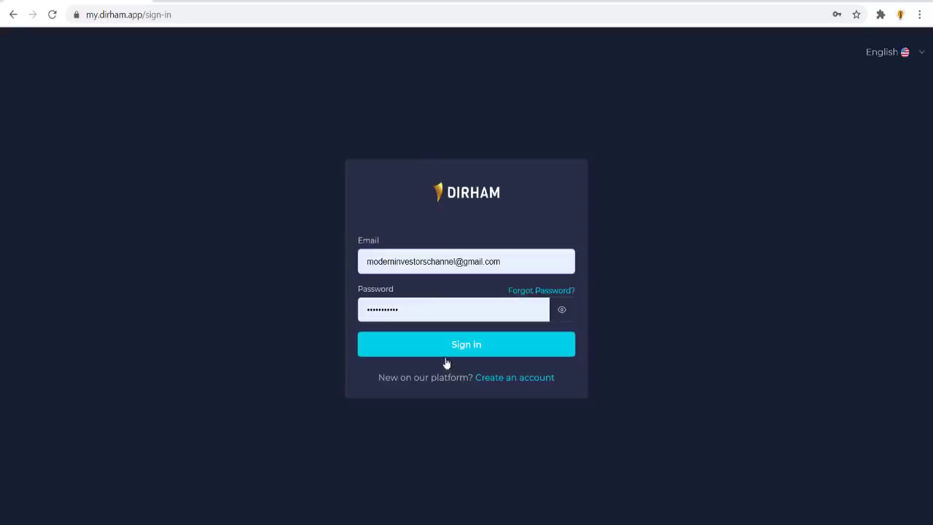
left_click(436, 353)
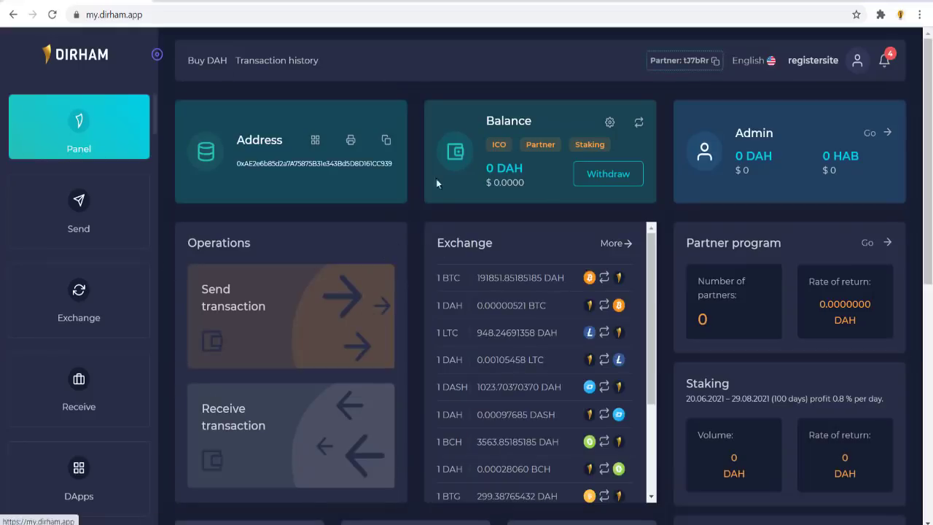
Step: Examine the account dashboard's balance, operations, exchange rates, partner and staking cards, and the available sections
scroll(491, 151, "down", 2)
scroll(487, 229, "down", 2)
scroll(481, 215, "up", 4)
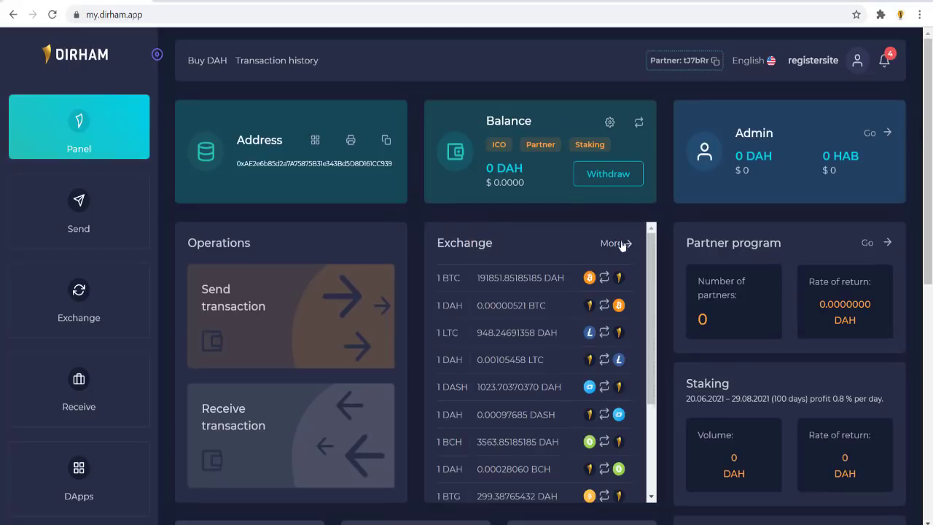
scroll(619, 248, "down", 2)
scroll(371, 142, "down", 3)
scroll(371, 142, "up", 3)
scroll(499, 315, "up", 2)
scroll(129, 177, "down", 2)
scroll(110, 246, "up", 3)
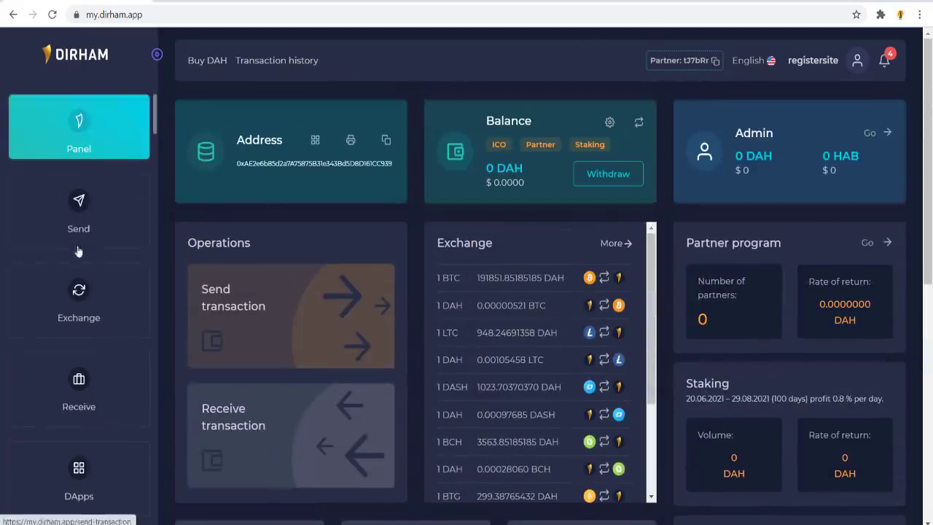
scroll(65, 255, "down", 3)
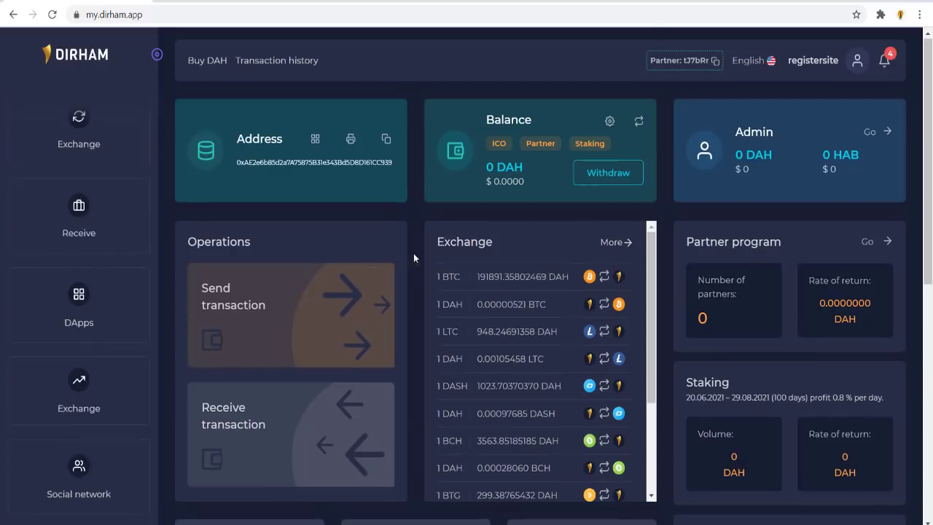
Step: Open the ICO DApp from the dashboard and review its price details and profitability calculator
scroll(414, 256, "down", 5)
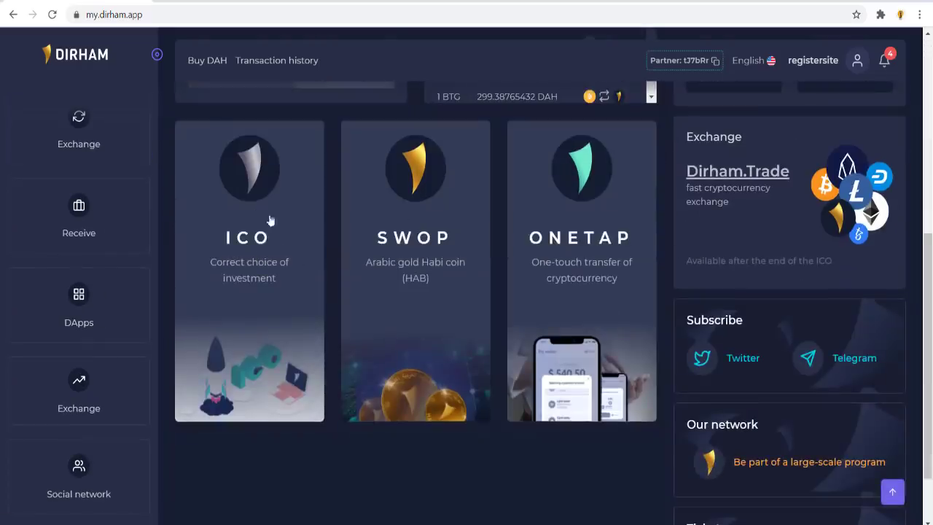
left_click(243, 269)
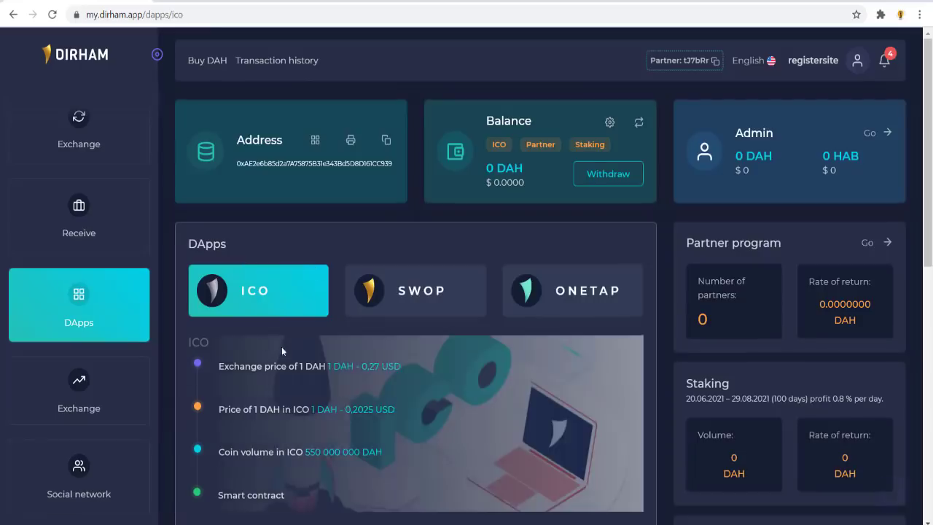
scroll(383, 310, "down", 2)
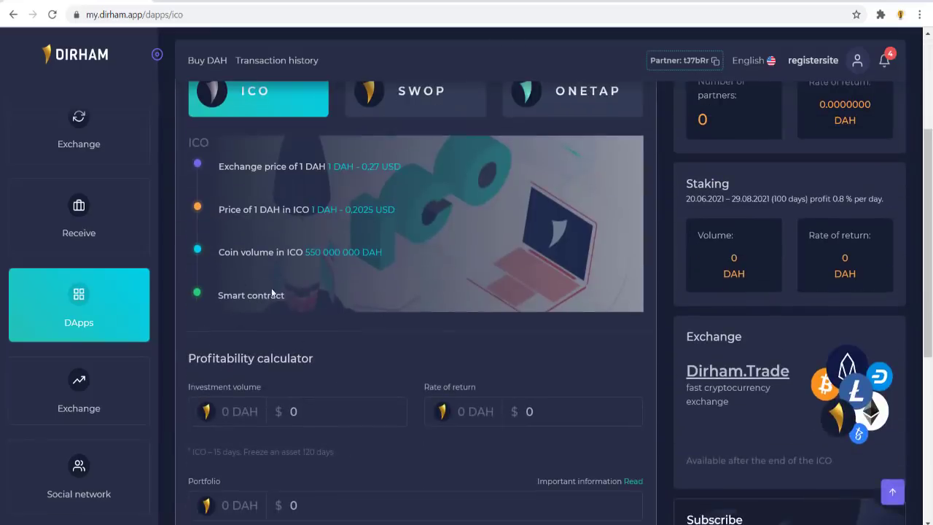
scroll(273, 293, "down", 3)
scroll(379, 251, "up", 5)
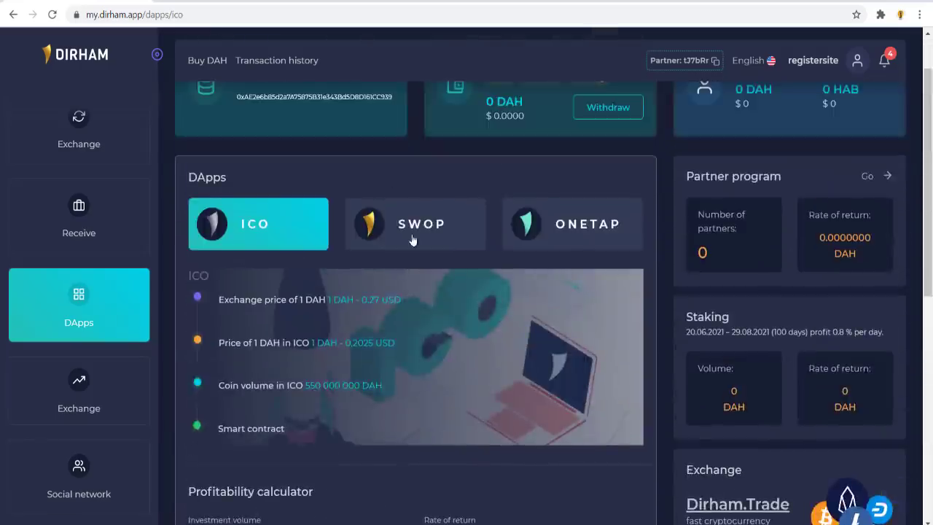
Step: View the SWOP and ONETAP DApps and read their product descriptions
left_click(412, 240)
scroll(306, 288, "down", 2)
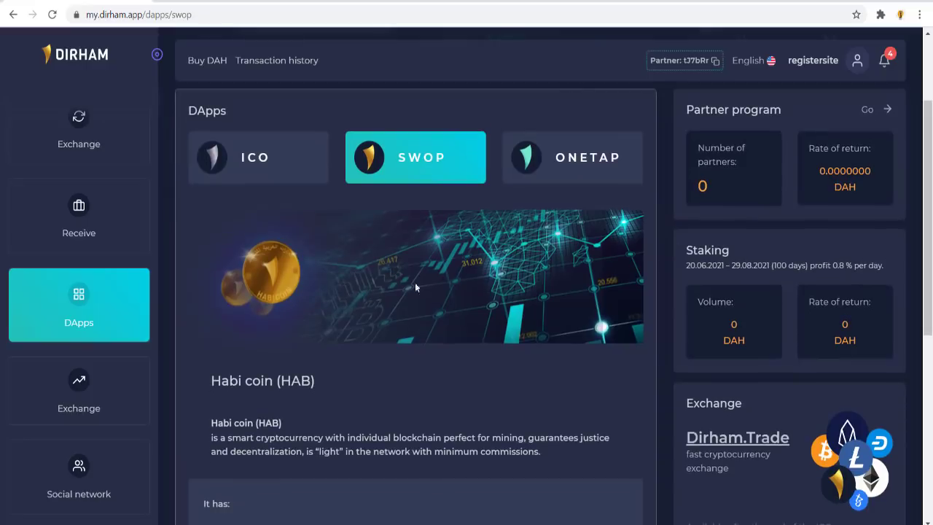
left_click(560, 176)
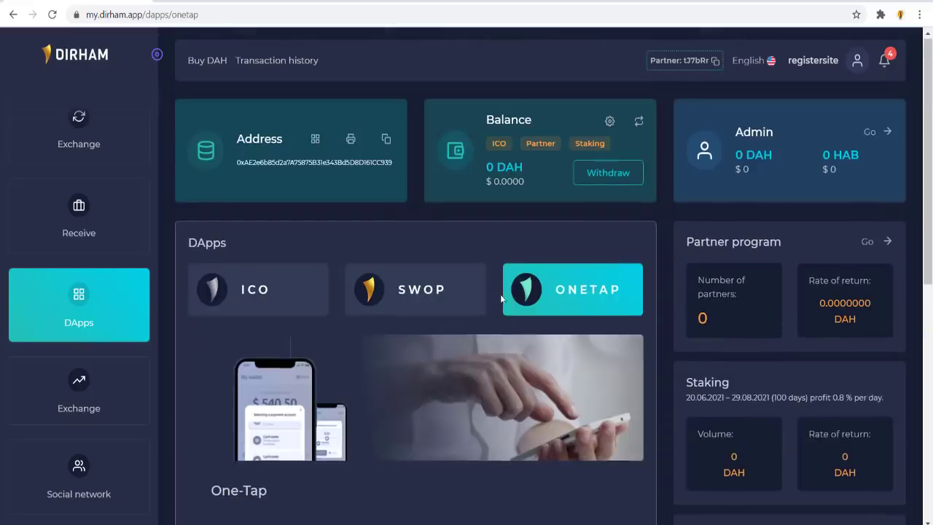
scroll(364, 271, "down", 3)
scroll(382, 307, "down", 3)
scroll(412, 290, "up", 6)
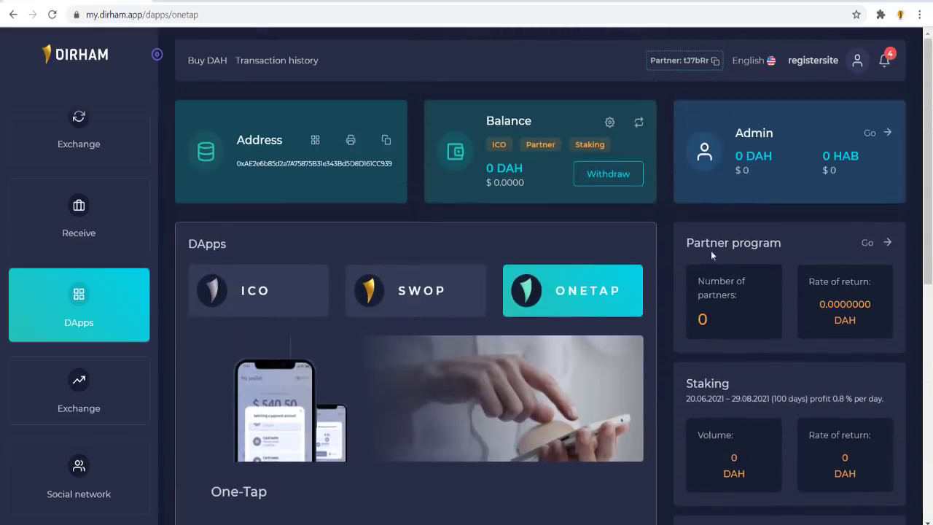
Step: Examine the Partner program, Staking, Exchange and Subscribe cards beside the One-Tap description
scroll(761, 256, "down", 2)
scroll(817, 216, "down", 1)
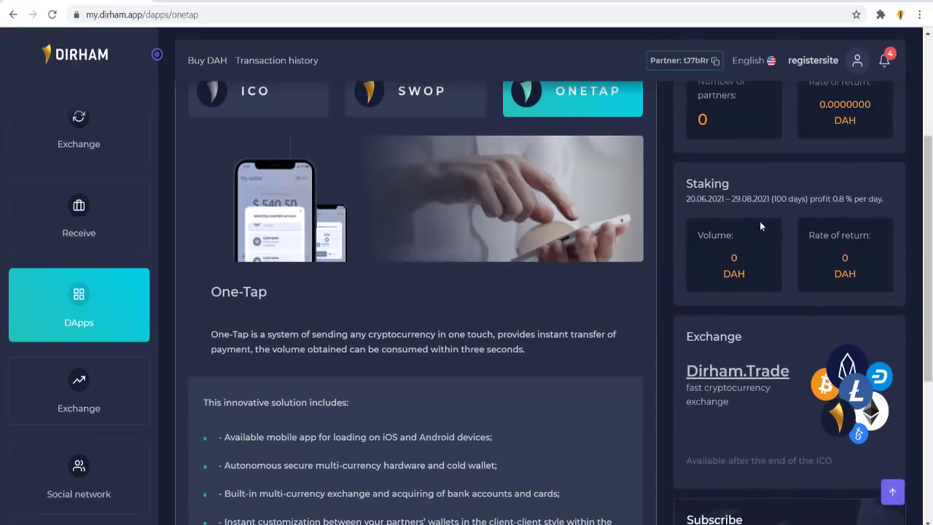
scroll(759, 221, "down", 1)
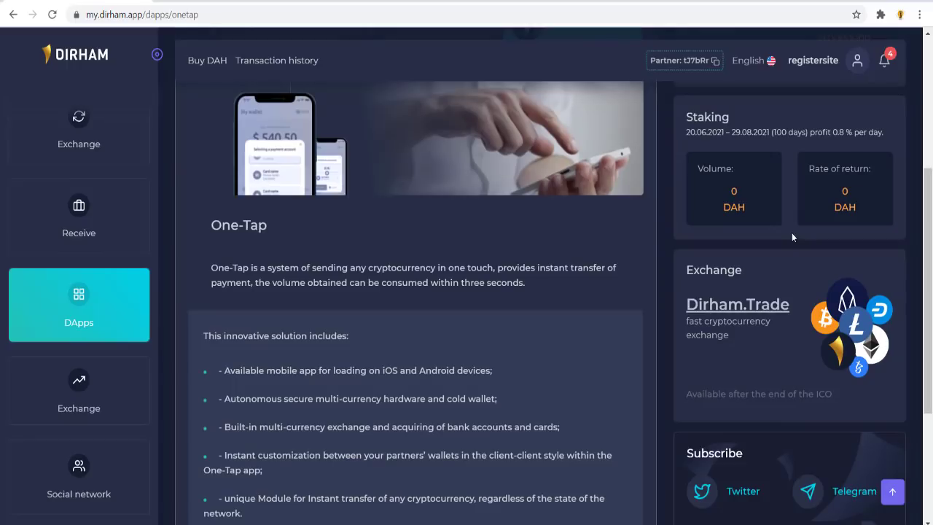
scroll(458, 360, "down", 3)
scroll(596, 319, "up", 6)
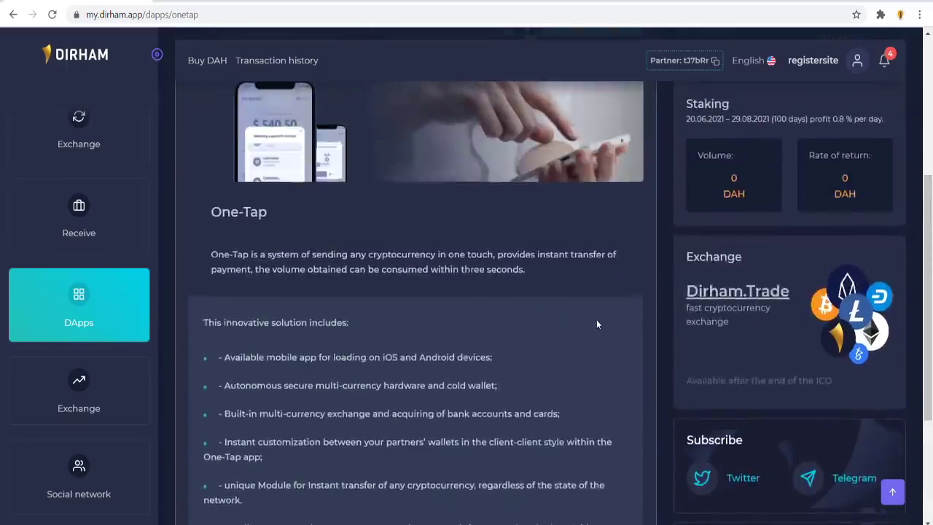
scroll(381, 303, "up", 1)
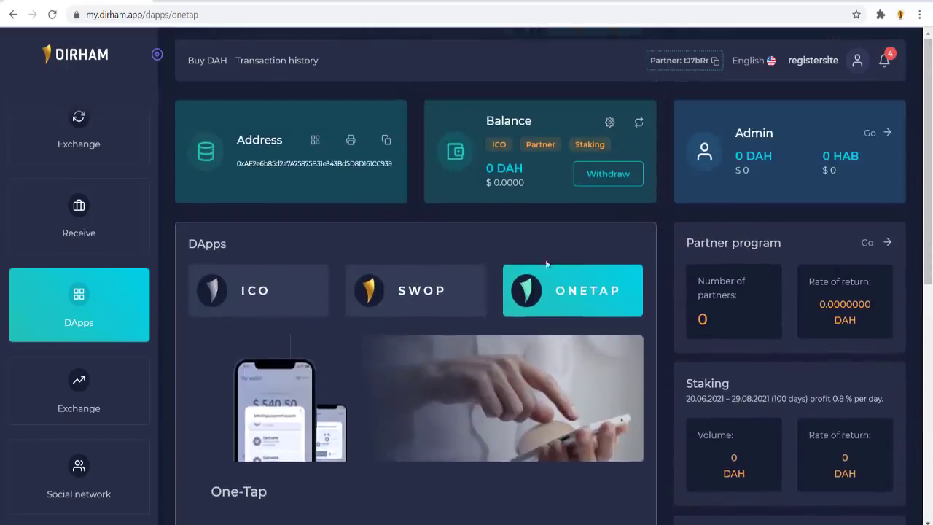
Step: Return to the main Panel dashboard and look over its cards
scroll(574, 263, "down", 3)
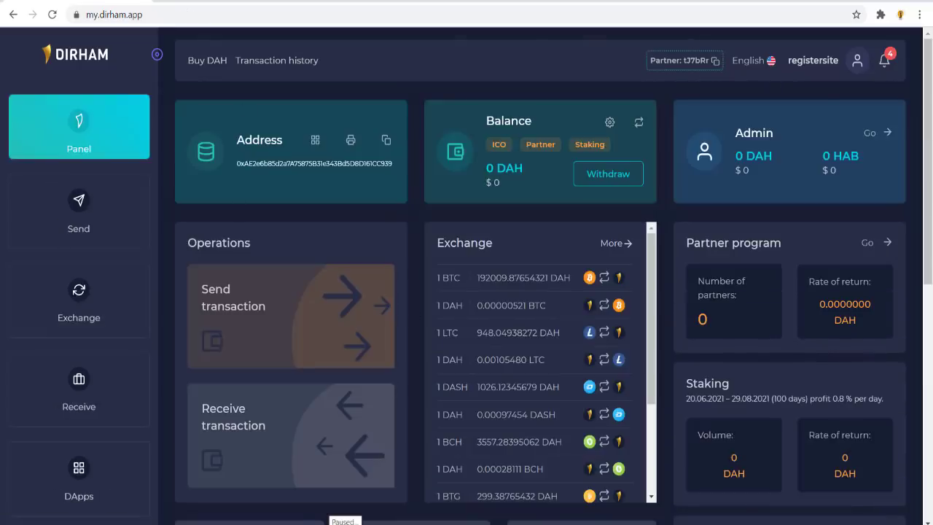
scroll(148, 214, "down", 2)
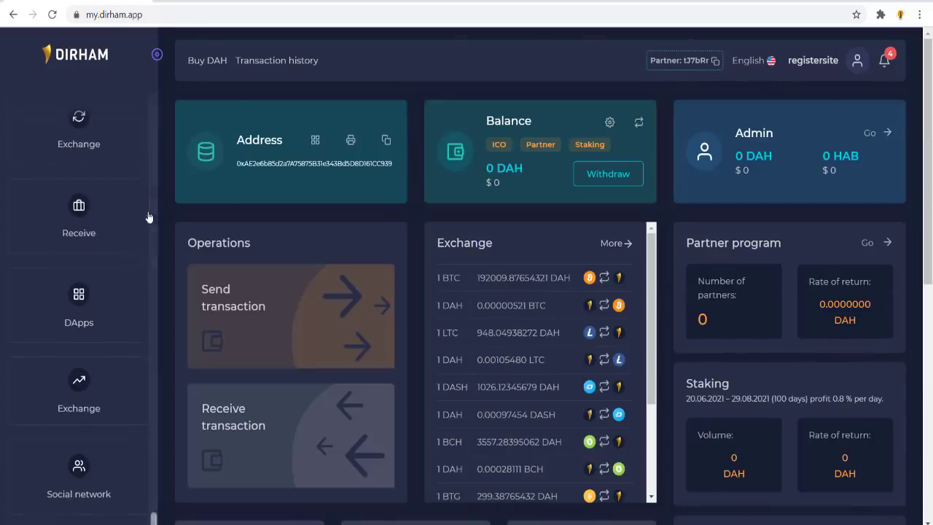
left_click(83, 137)
left_click(86, 147)
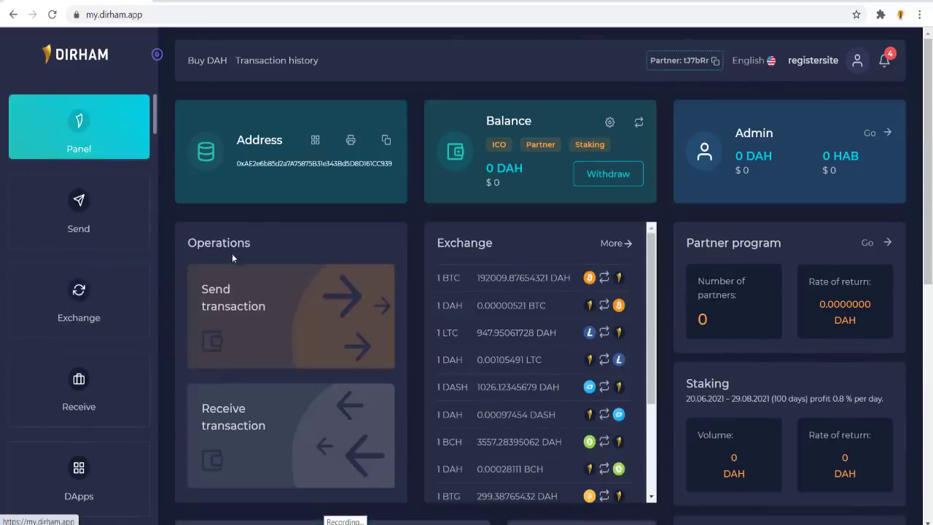
scroll(255, 214, "down", 6)
scroll(518, 328, "up", 6)
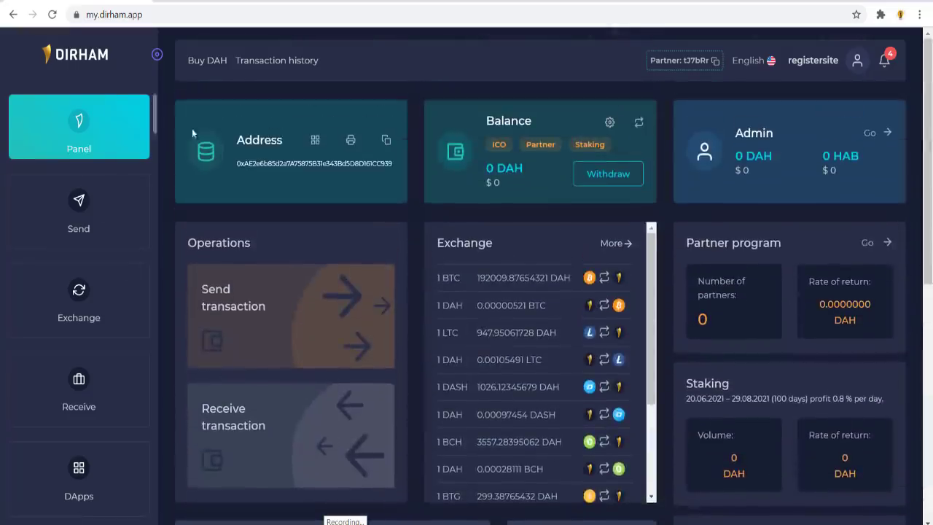
Step: Open the Buy DAH page with the Purchase DAH (Dirham) form
left_click(210, 67)
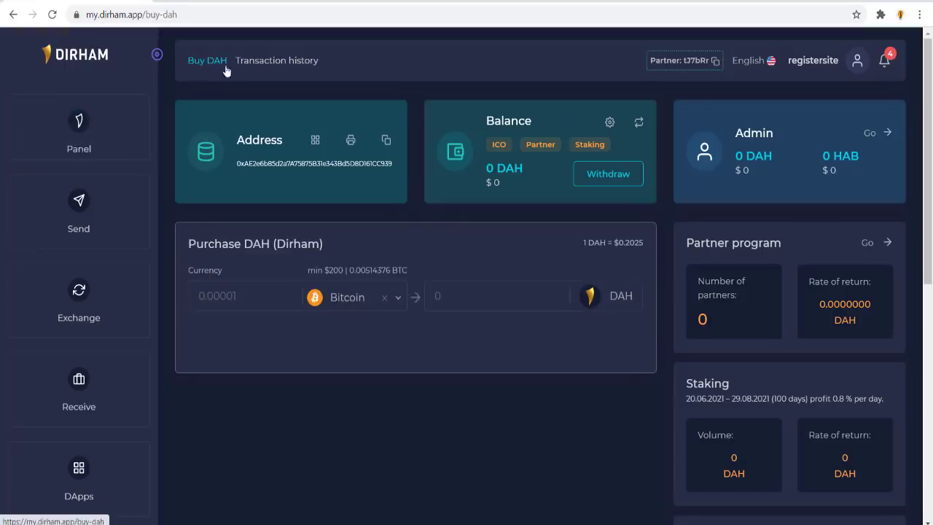
scroll(173, 139, "down", 2)
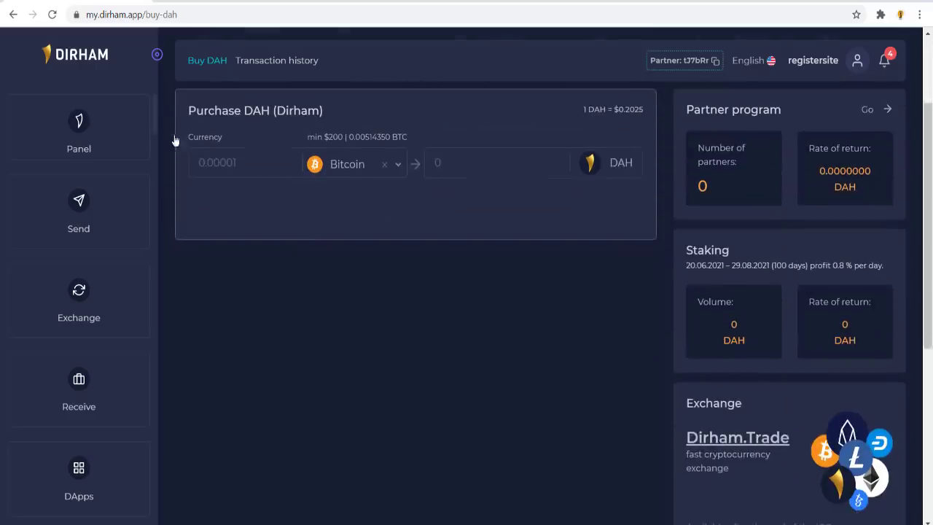
scroll(360, 280, "up", 2)
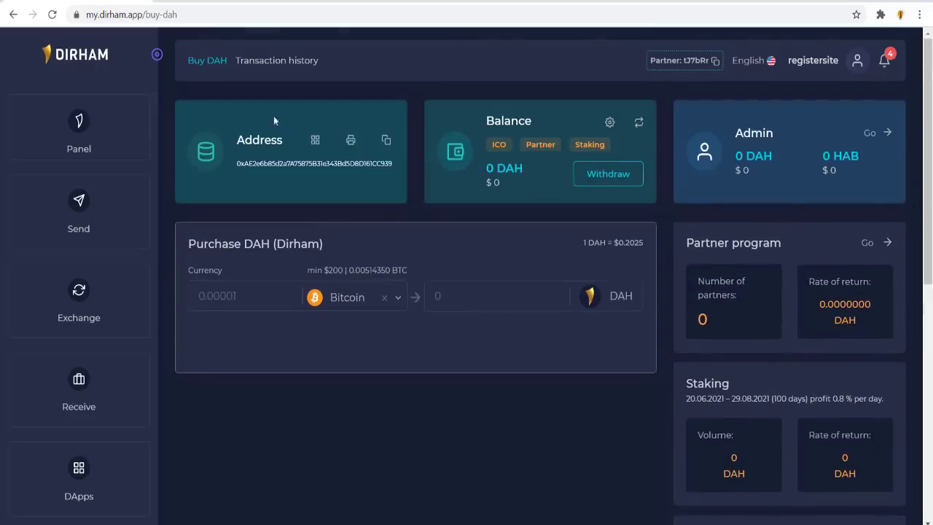
Step: Select Litecoin as the payment currency, fill in the minimum amount of 1.04188372 LTC, and review the payment address details
left_click(355, 295)
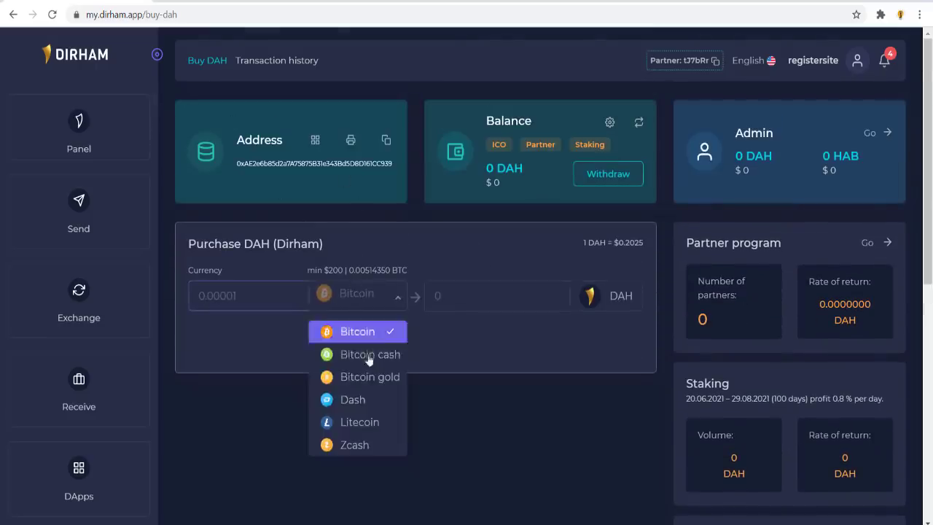
left_click(353, 422)
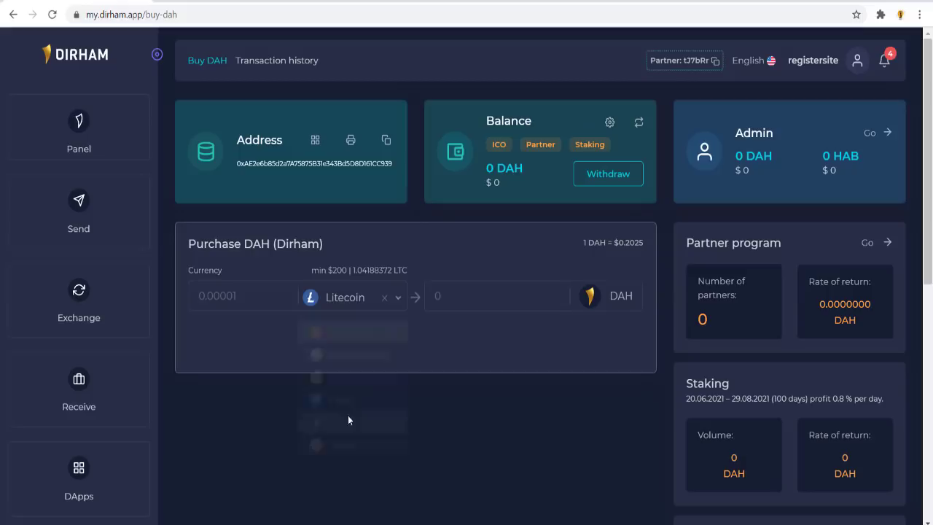
left_click(330, 276)
scroll(256, 325, "down", 1)
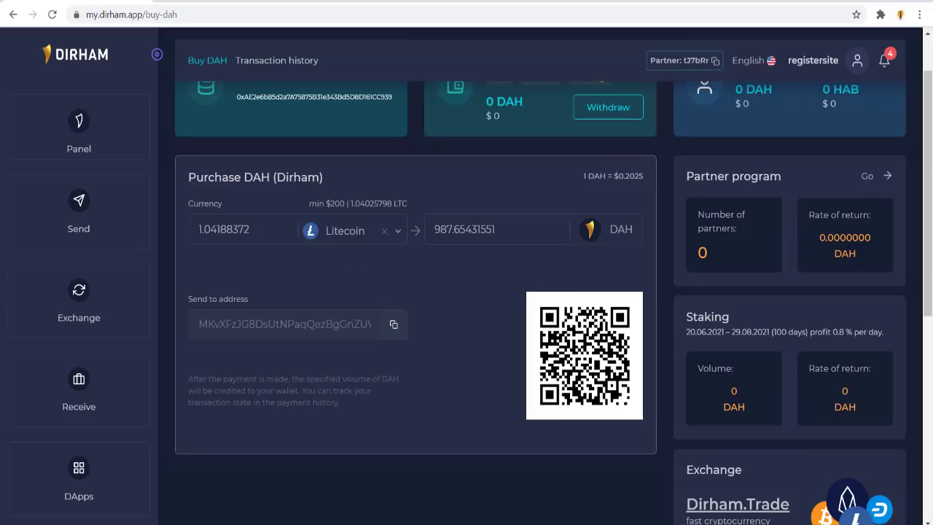
scroll(433, 280, "down", 3)
scroll(277, 254, "up", 2)
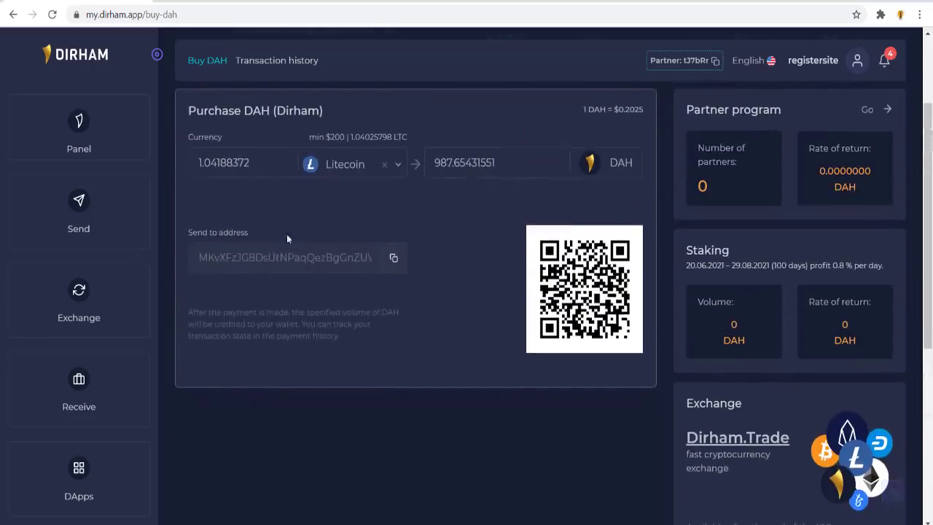
scroll(280, 256, "up", 2)
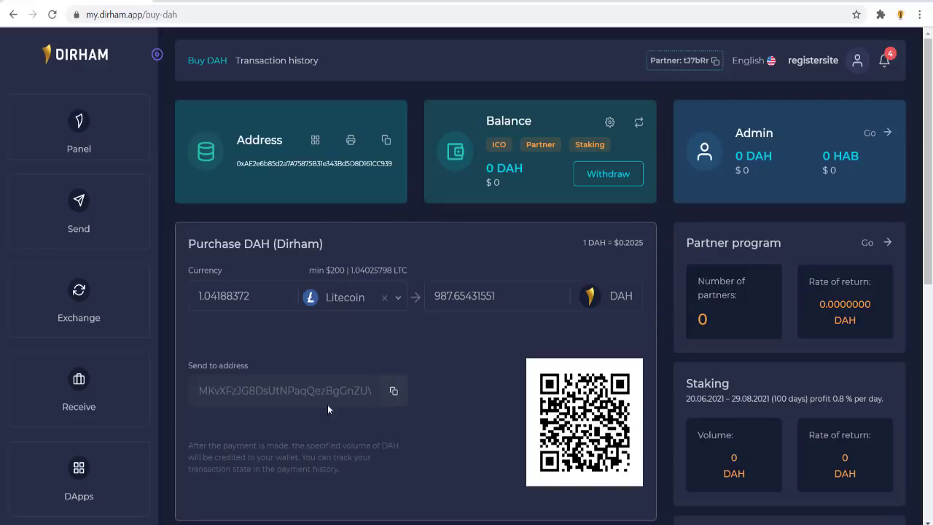
Step: Copy the Litecoin payment address and dismiss the site's clipboard access request
left_click(393, 392)
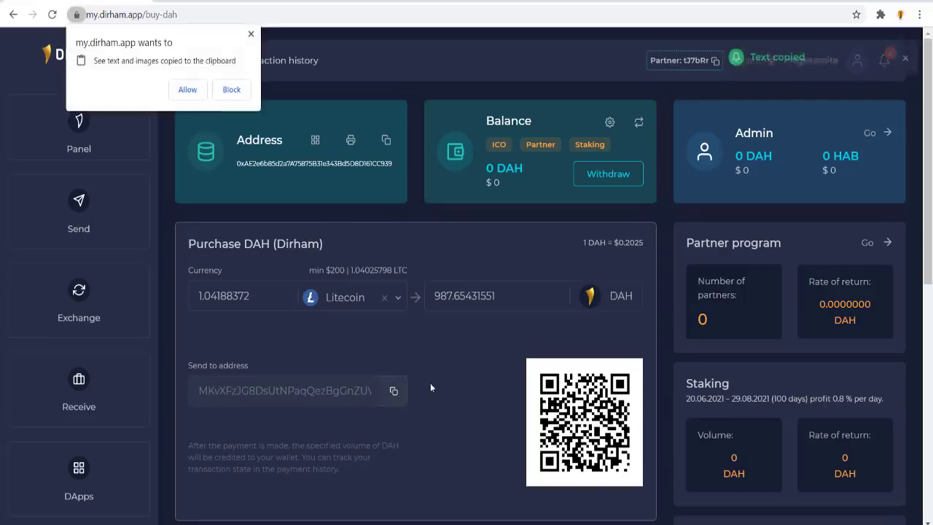
left_click(250, 35)
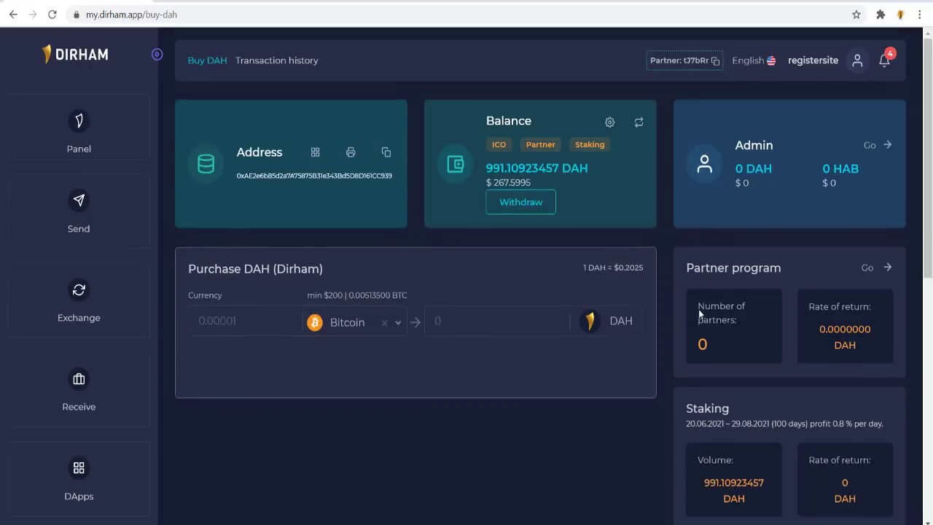
Step: Review the Staking card's volume and the dollar value in the Balance card
scroll(698, 309, "down", 3)
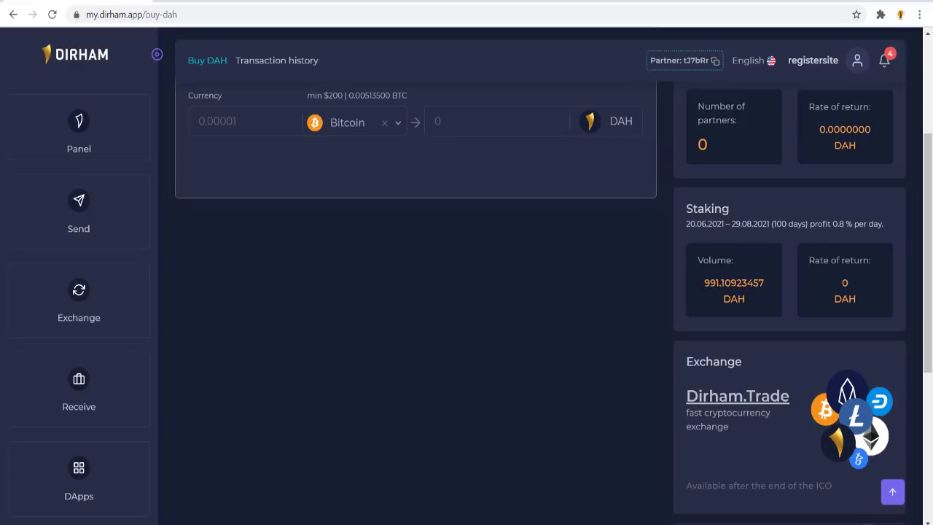
scroll(639, 258, "up", 3)
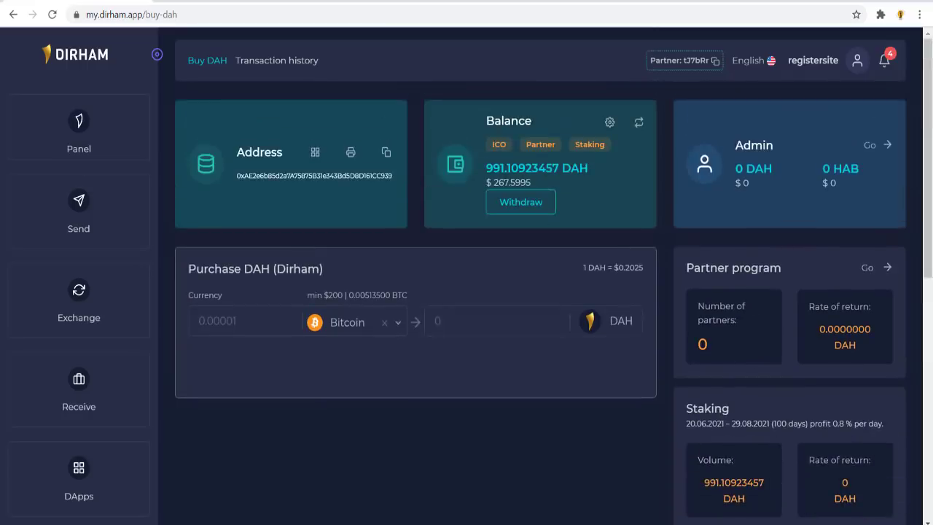
left_click_drag(528, 182, 475, 185)
left_click(513, 181)
Step: Switch the Balance card between Staking, Partner and ICO to compare the balances, finishing on ICO
left_click(583, 149)
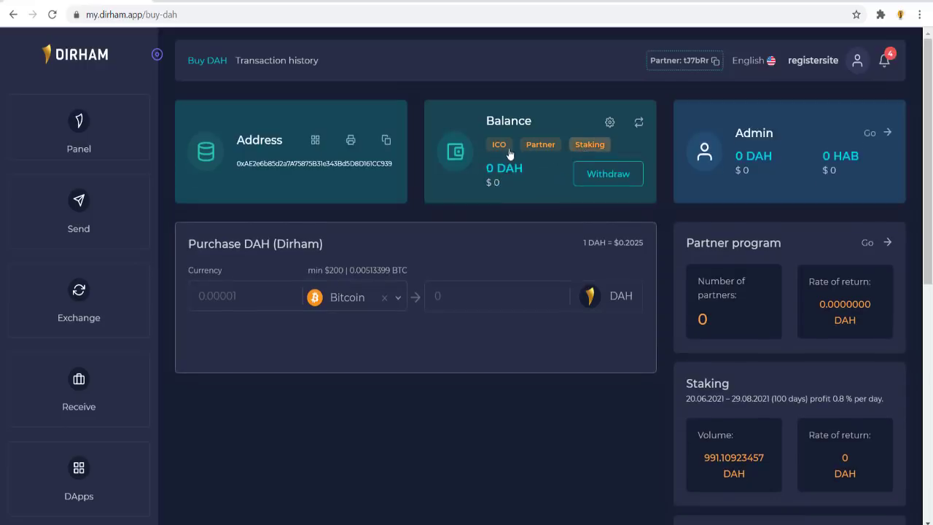
left_click(509, 152)
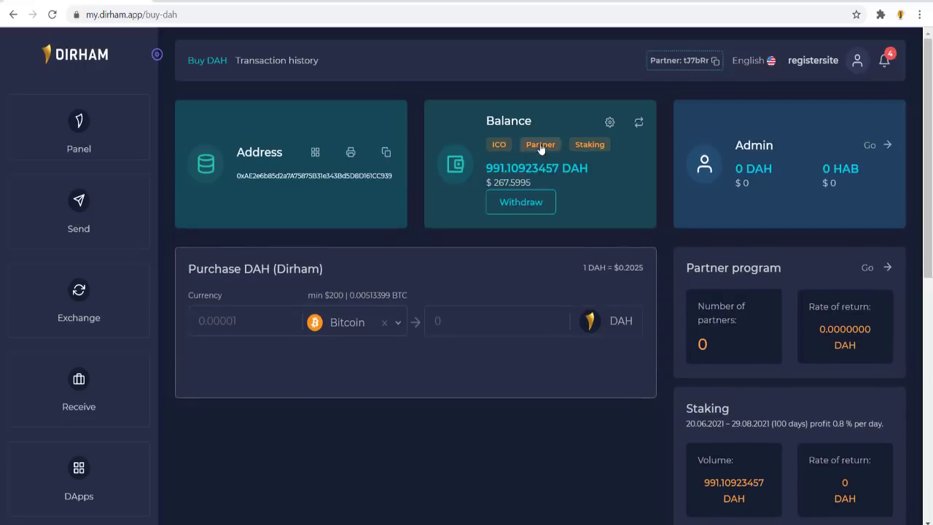
left_click(540, 145)
left_click(494, 152)
left_click(583, 147)
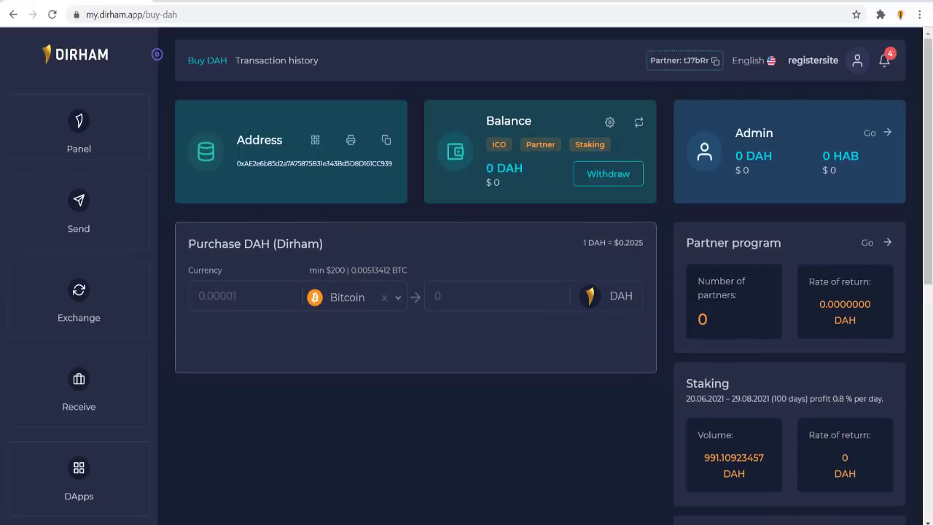
left_click(498, 146)
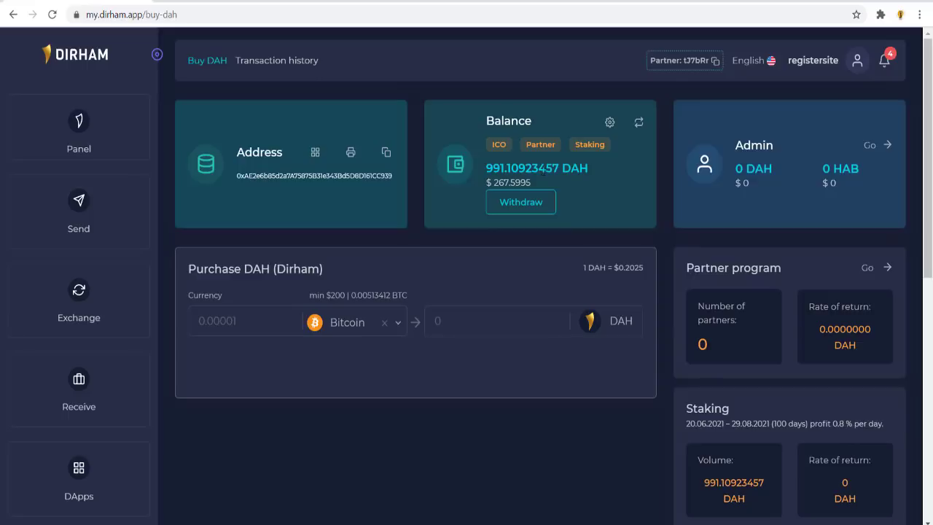
Step: Go back to the Panel dashboard and review the Operations, Exchange rate, ICO, SWOP and ONETAP cards
scroll(109, 285, "down", 3)
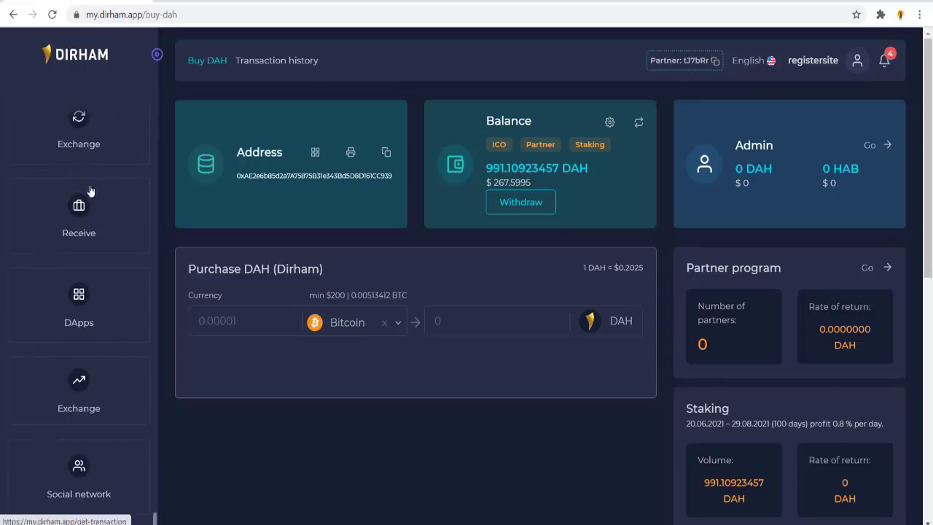
scroll(90, 191, "up", 3)
left_click(85, 137)
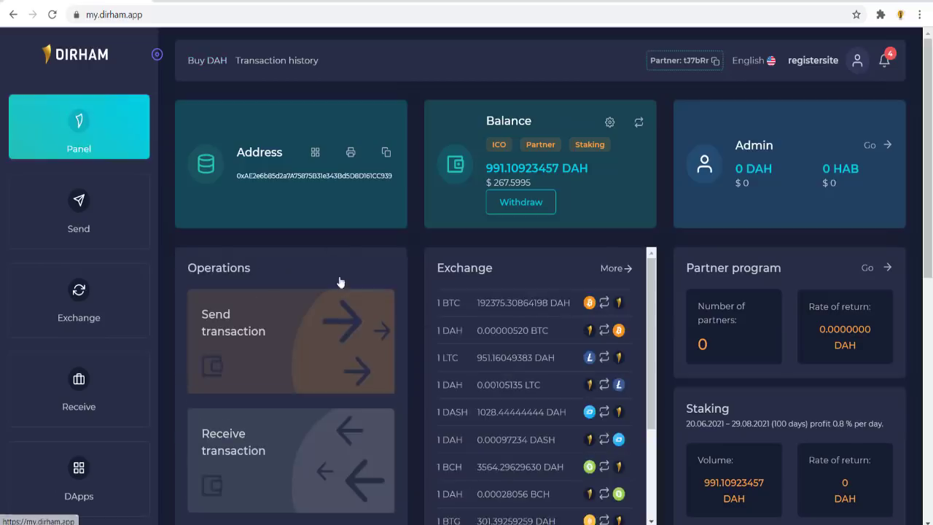
scroll(572, 249, "down", 2)
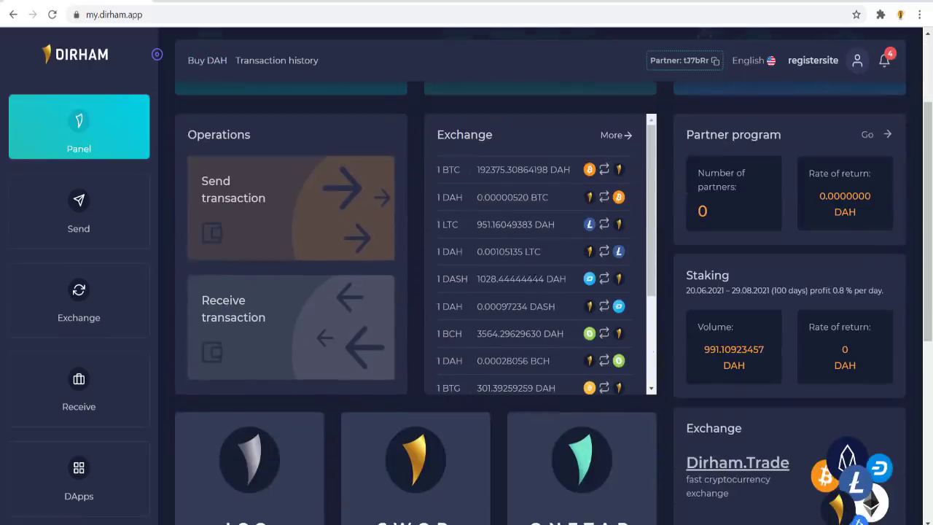
scroll(425, 411, "down", 5)
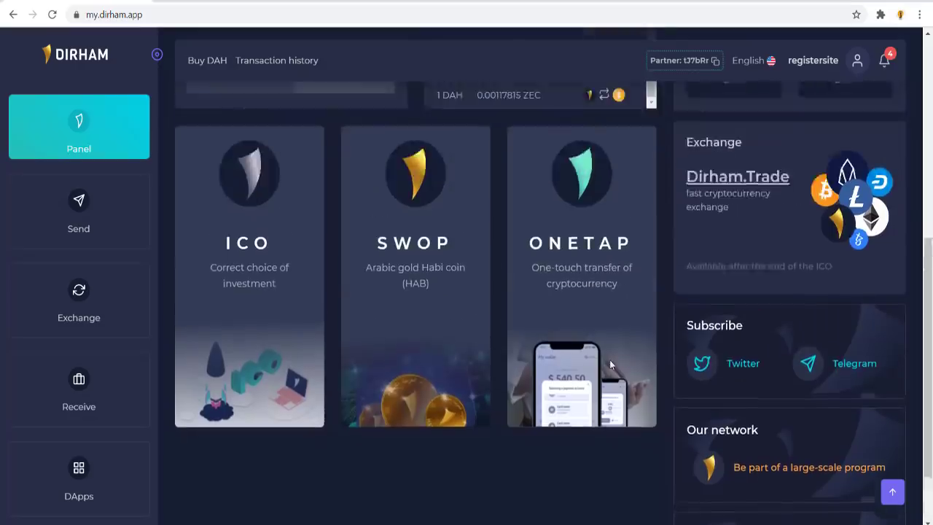
scroll(610, 359, "up", 6)
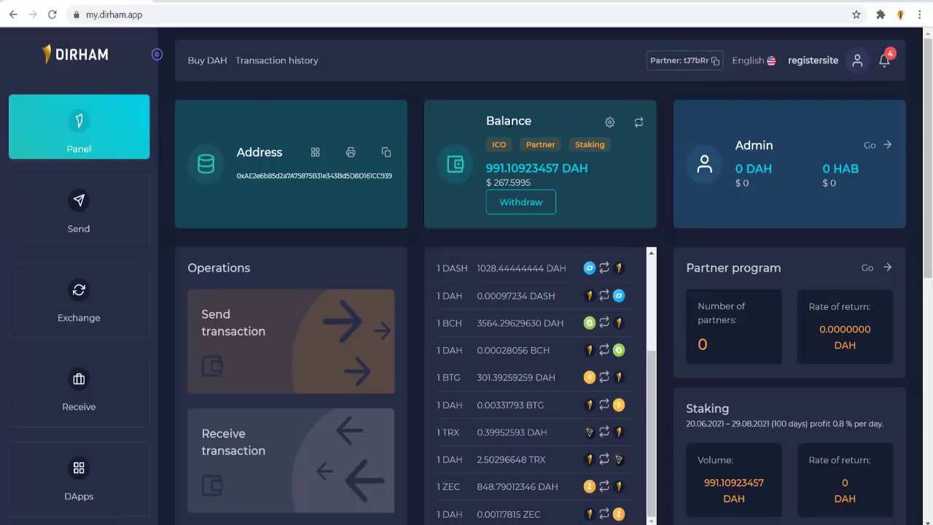
Step: Open the Withdraw DAH form from the Balance card and view the available payout currencies, keeping Bitcoin
left_click(521, 204)
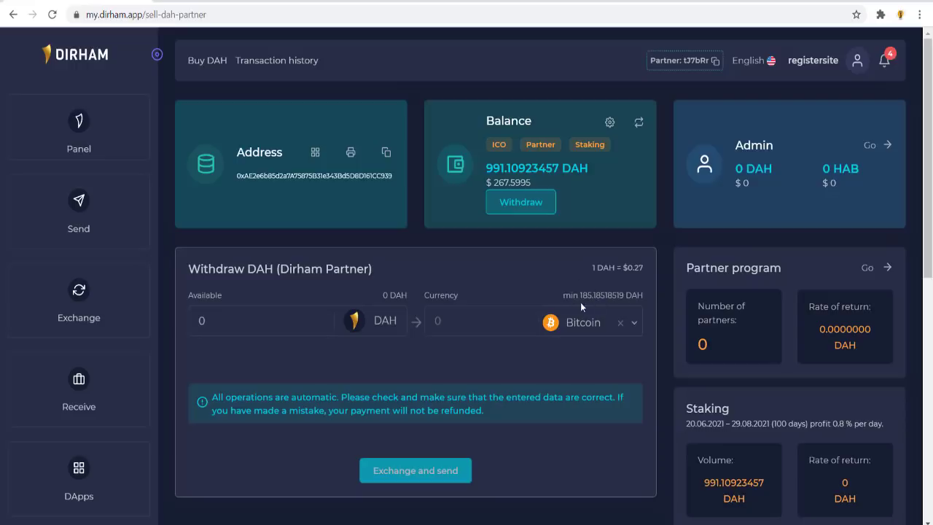
left_click(550, 324)
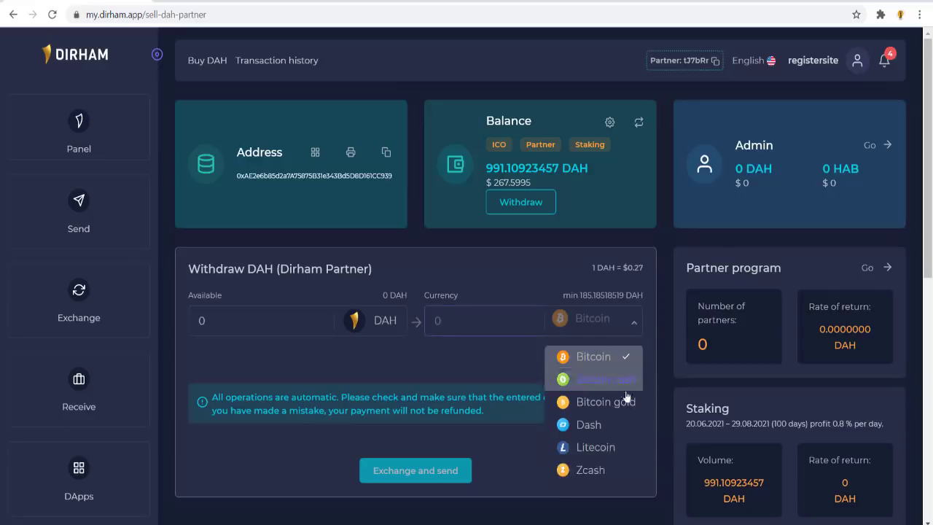
left_click(515, 337)
Step: Examine the Staking card's period, daily profit, volume and rate of return beside the withdrawal form
scroll(769, 311, "down", 2)
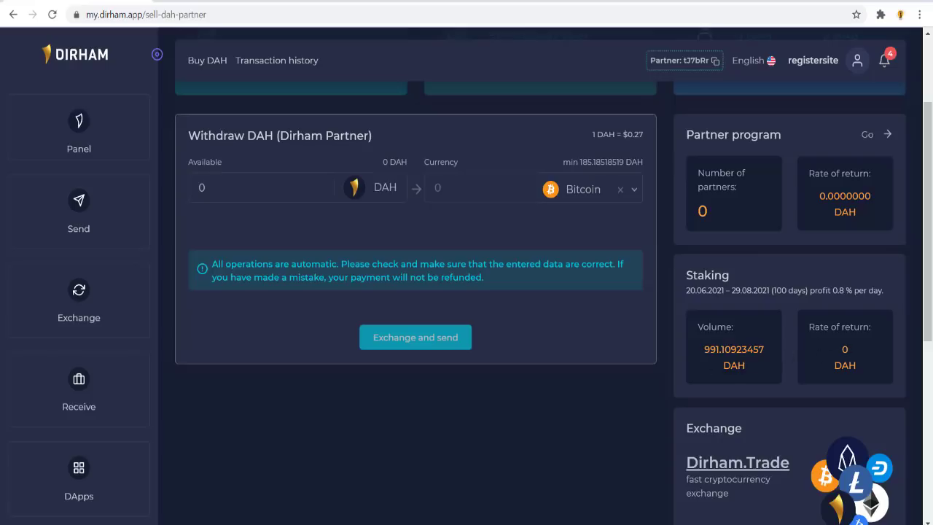
scroll(838, 342, "up", 1)
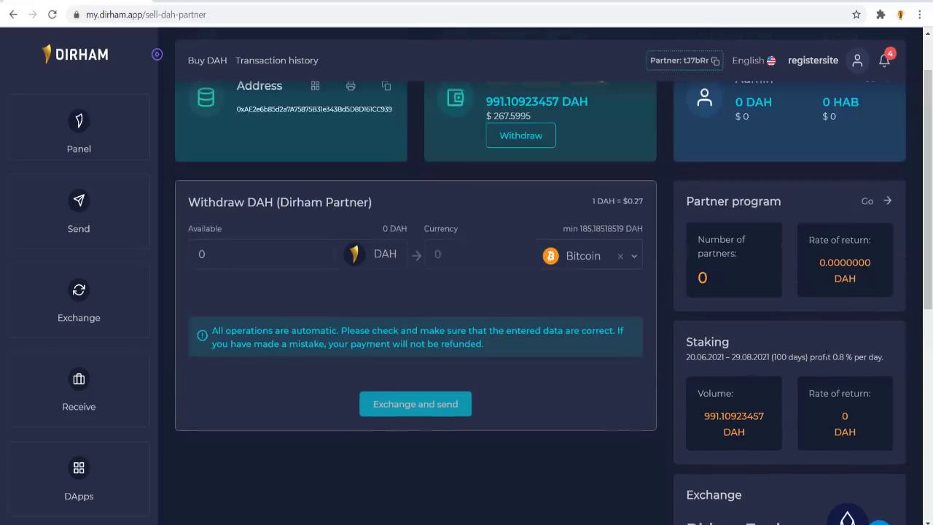
left_click_drag(837, 356, 844, 356)
scroll(835, 357, "up", 1)
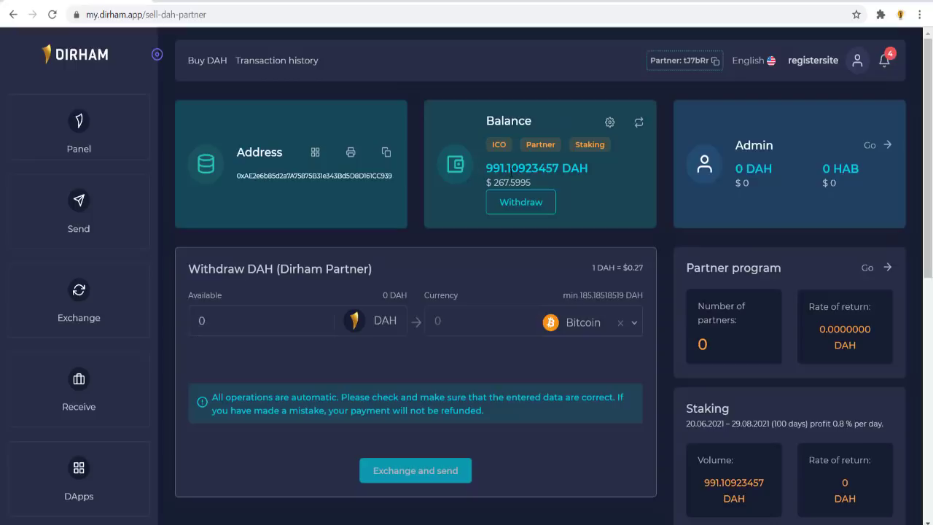
scroll(466, 292, "down", 2)
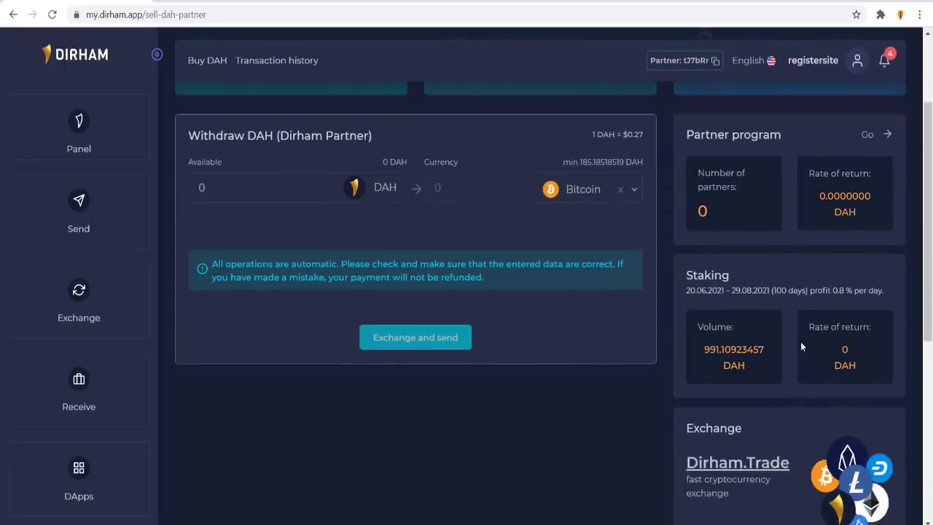
scroll(801, 341, "up", 2)
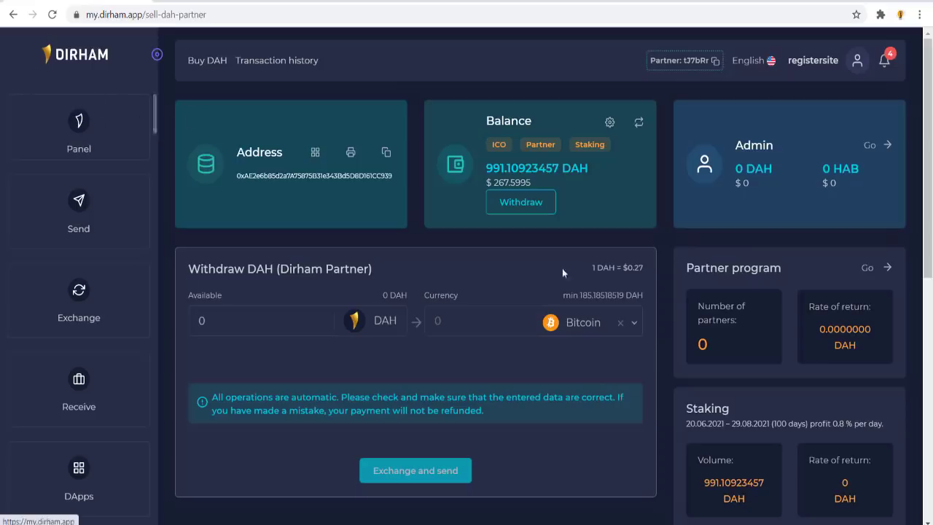
Step: Look through the side menu sections and the Balance, Staking, Exchange and Subscribe cards on the withdrawal page
scroll(80, 195, "down", 3)
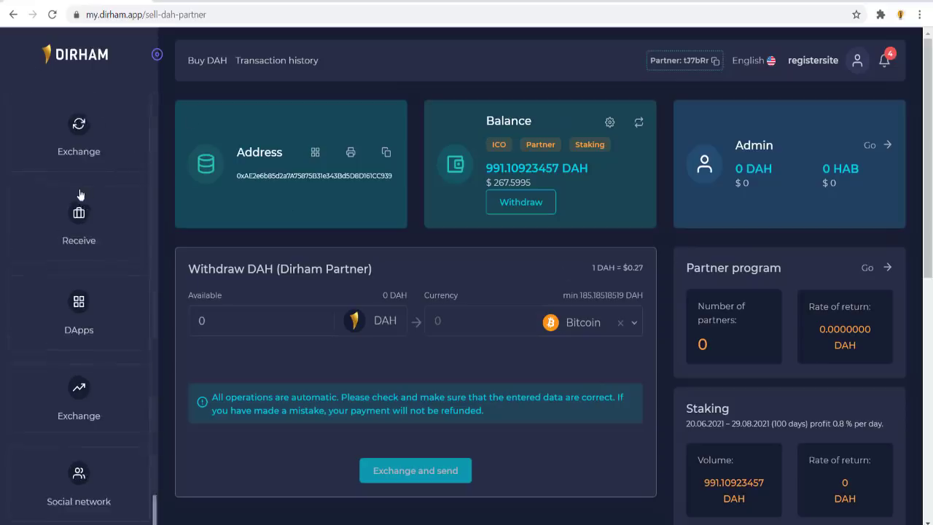
scroll(85, 313, "up", 3)
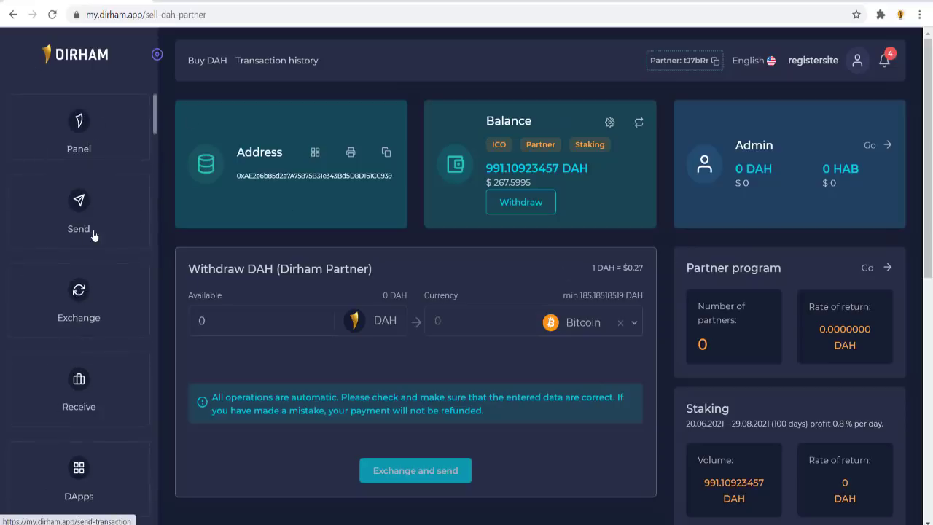
scroll(762, 342, "down", 4)
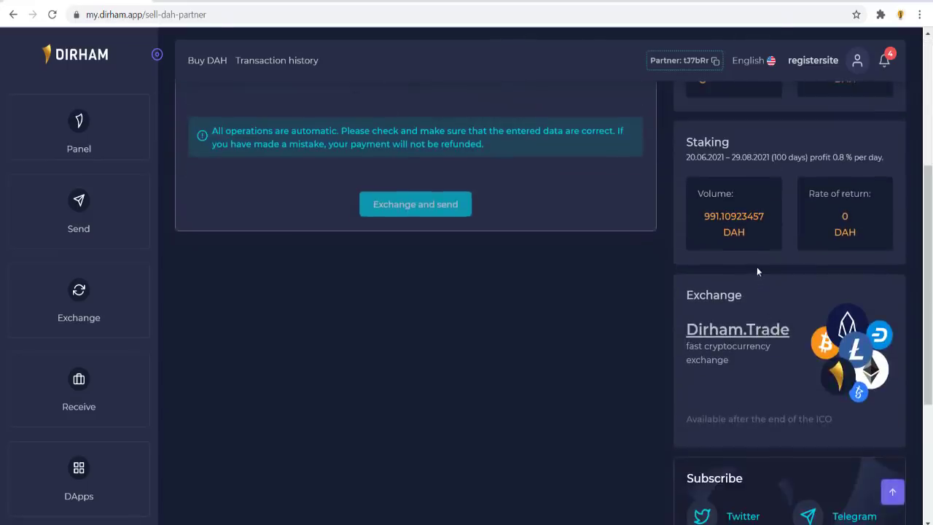
scroll(758, 292, "down", 3)
scroll(727, 294, "up", 7)
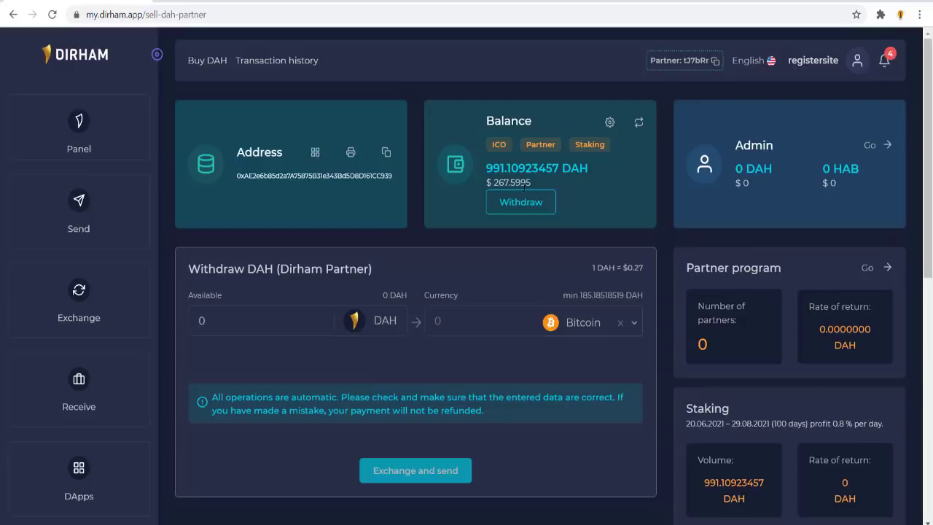
scroll(106, 248, "down", 2)
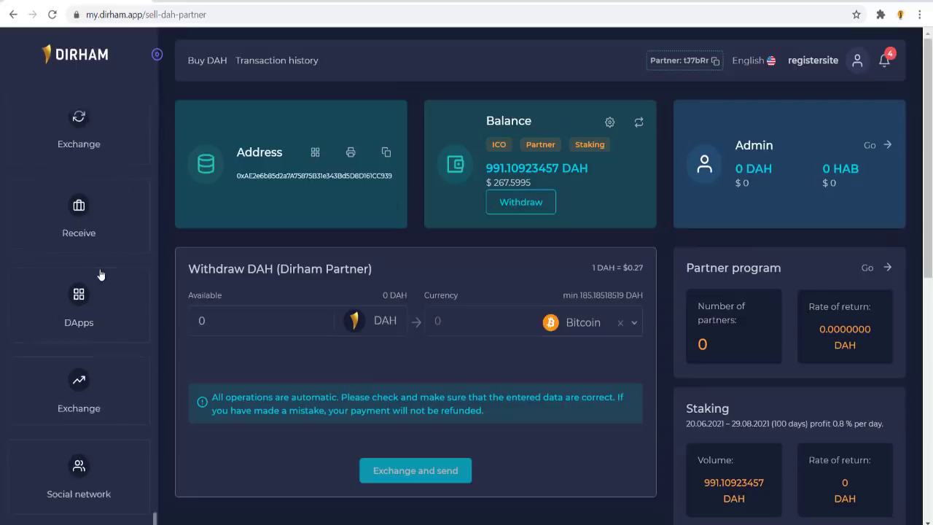
scroll(102, 275, "up", 2)
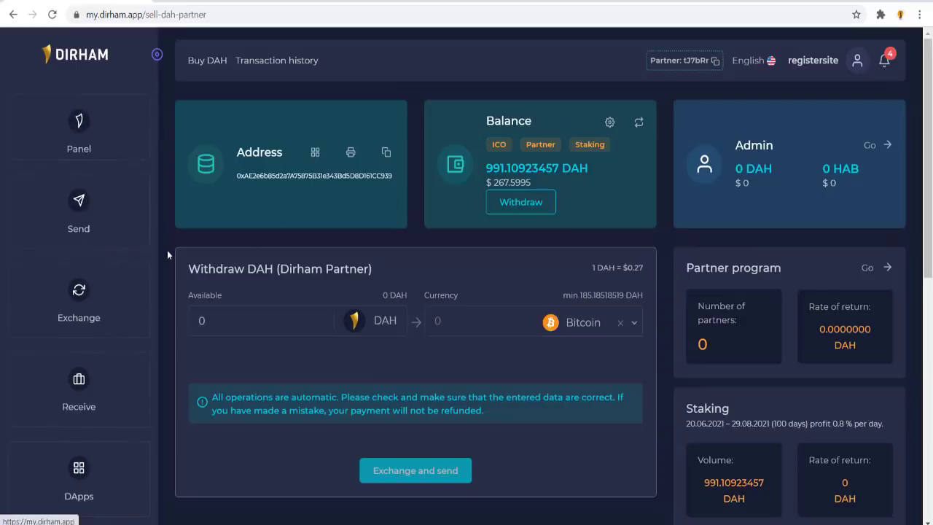
scroll(773, 275, "down", 5)
scroll(747, 211, "up", 4)
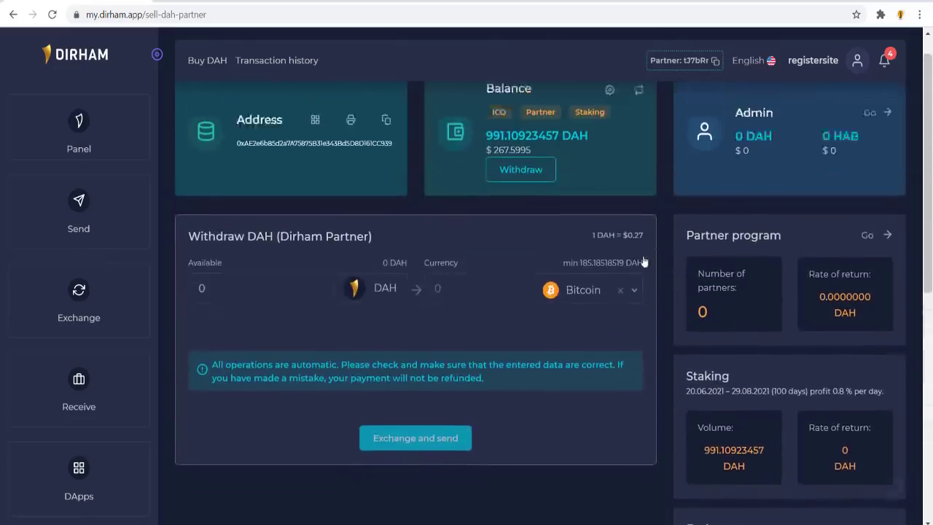
scroll(640, 295, "down", 2)
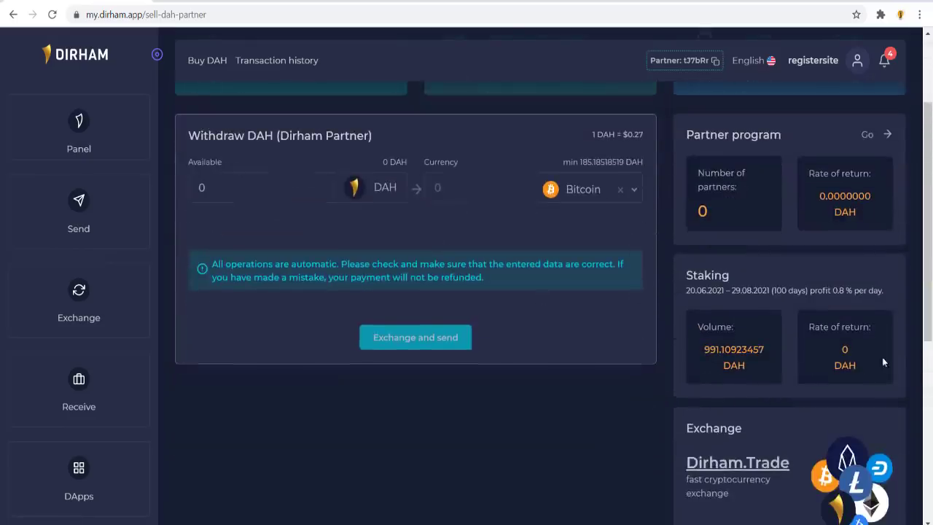
scroll(866, 348, "up", 2)
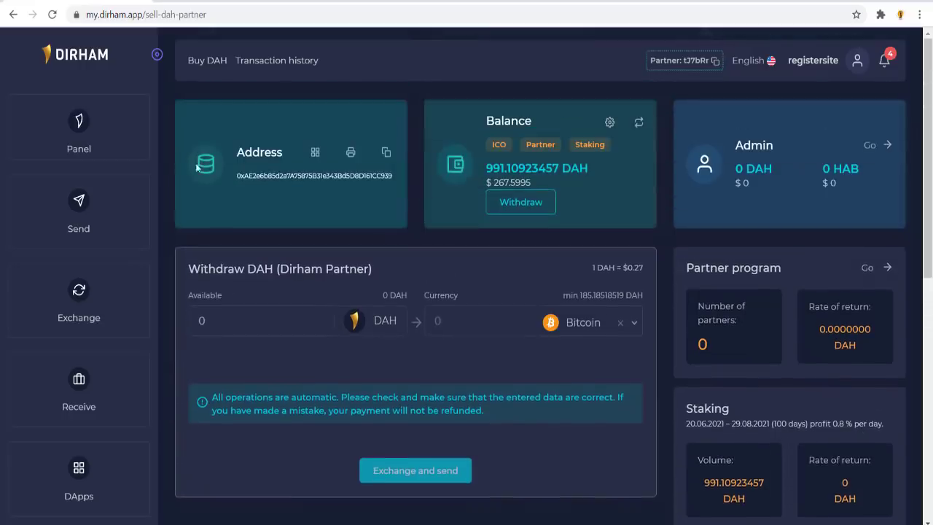
Step: Reopen the Buy DAH page and examine the purchase form along with the Staking and Exchange cards
left_click(208, 63)
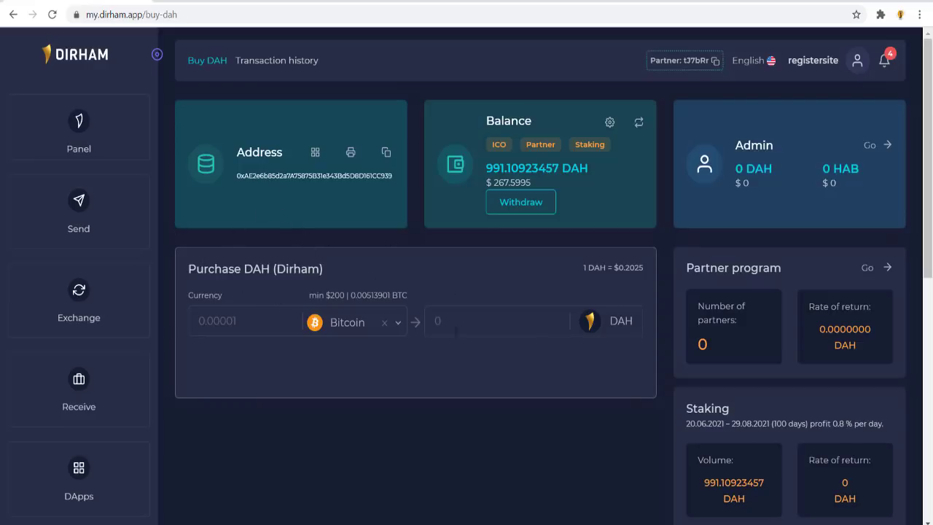
scroll(573, 298, "down", 2)
scroll(605, 312, "up", 1)
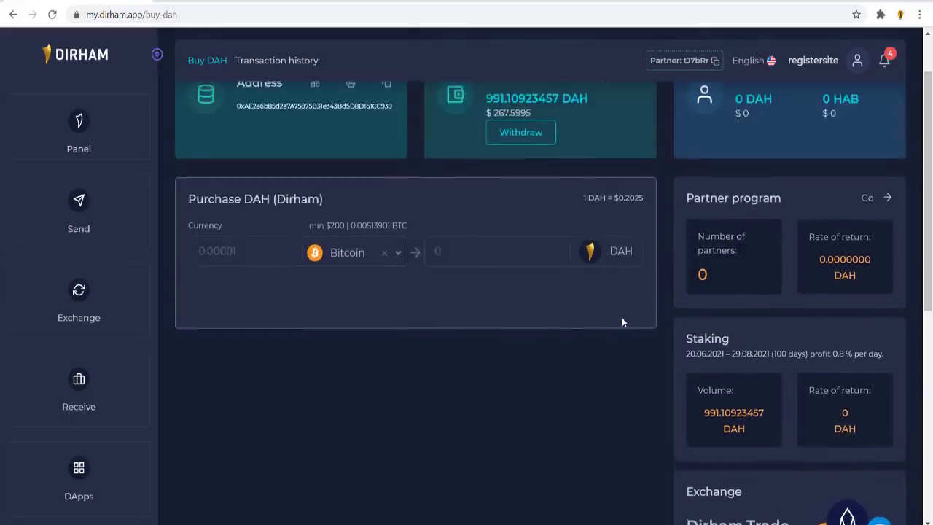
scroll(641, 321, "down", 3)
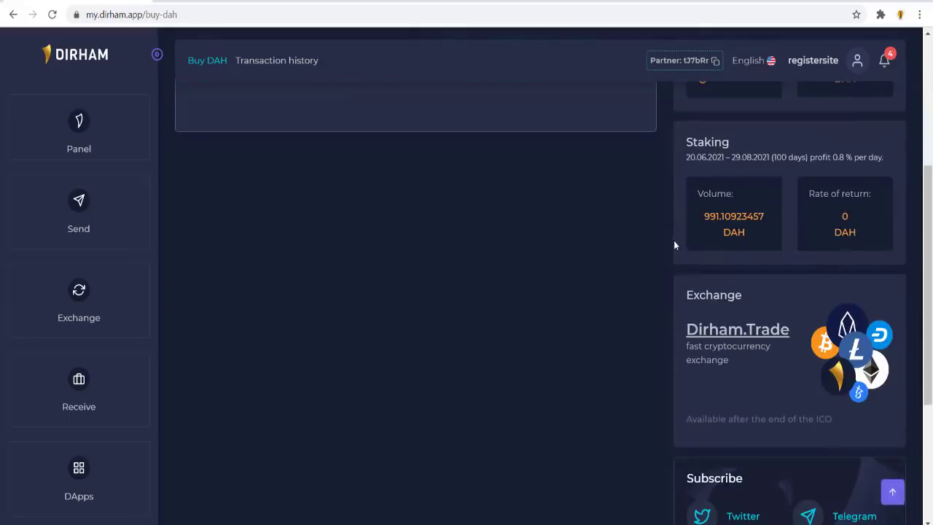
scroll(673, 245, "up", 1)
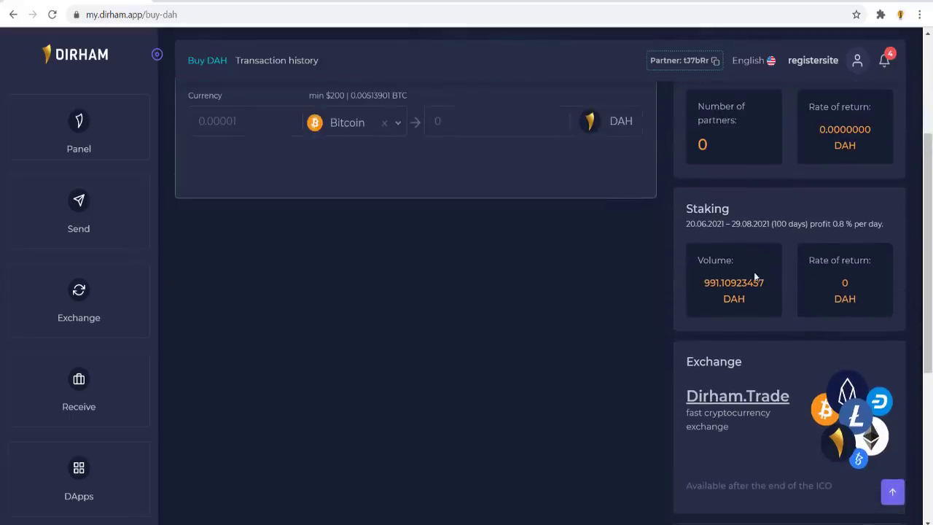
scroll(757, 277, "down", 2)
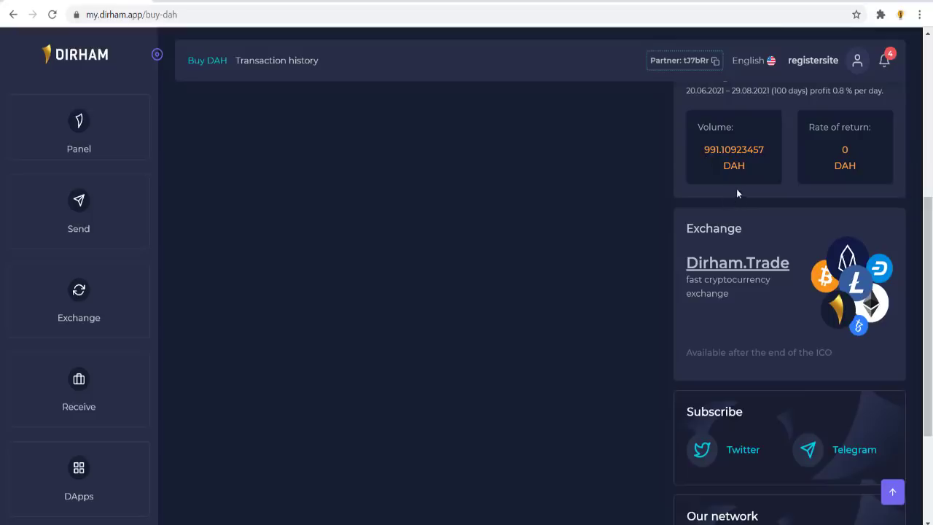
scroll(736, 225, "up", 1)
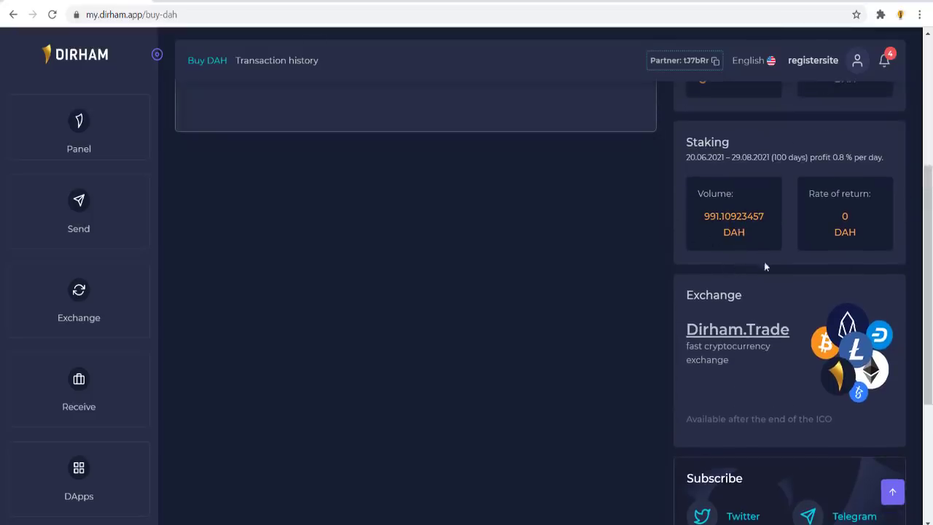